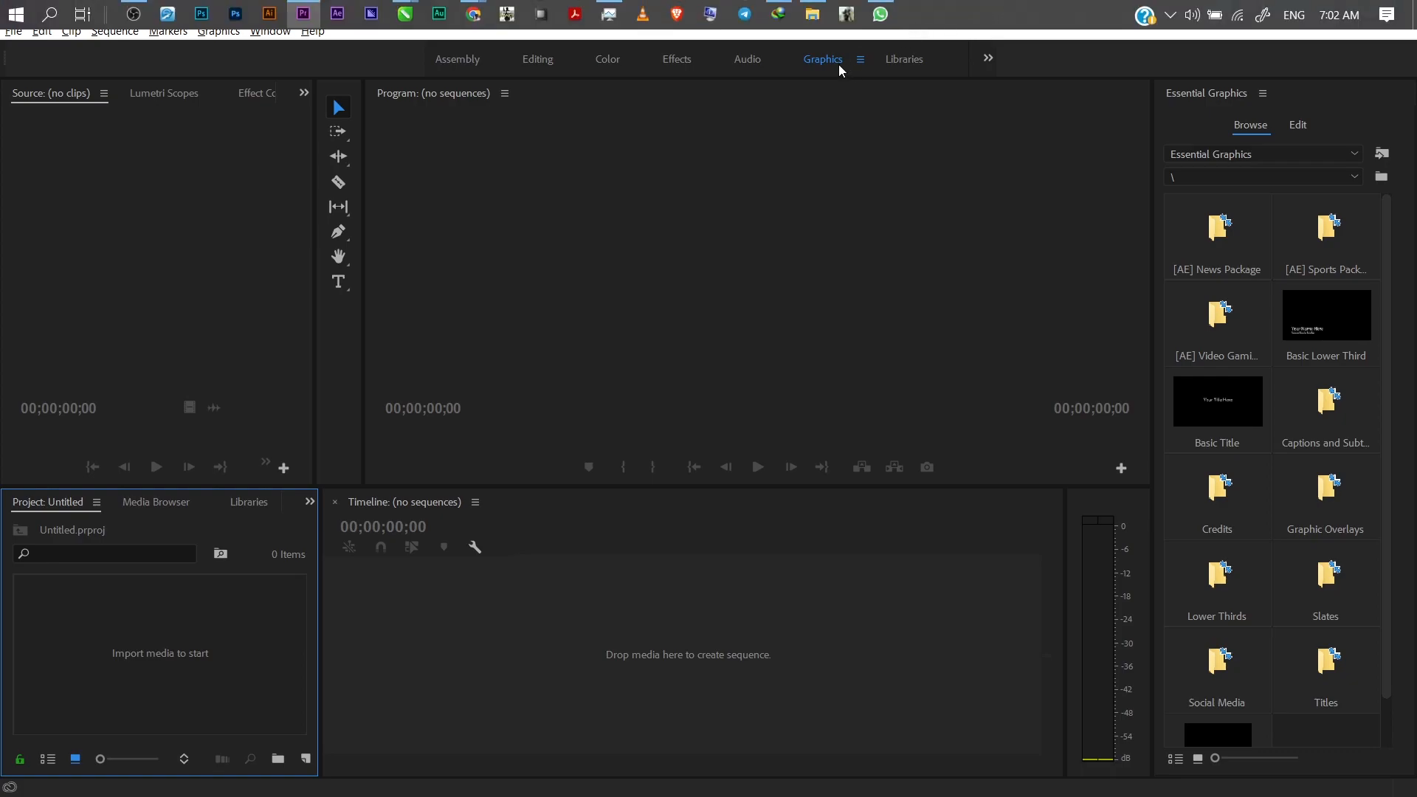
Import the video VID_20200813_134707 from the Videos folder into the project.
click(812, 14)
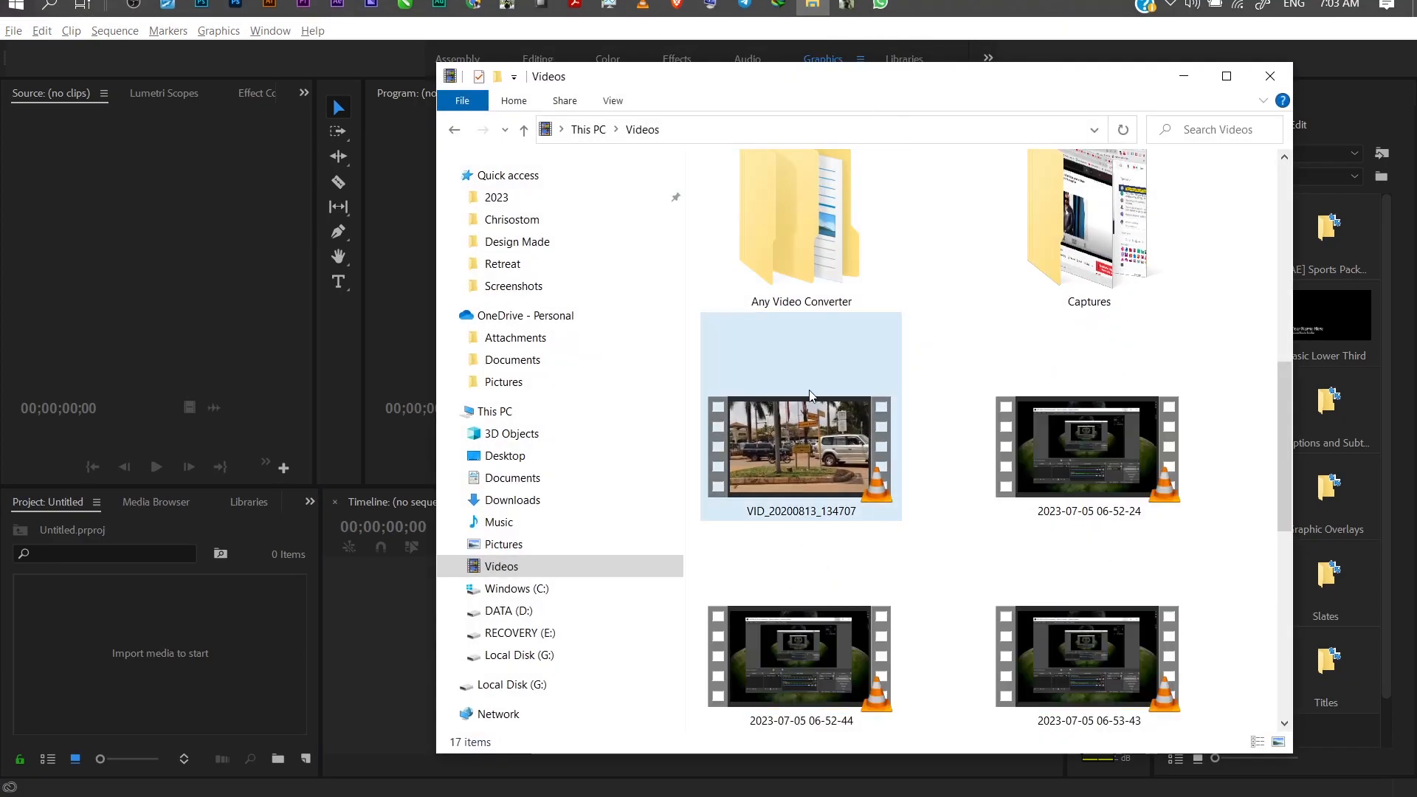
drag(803, 441, 172, 640)
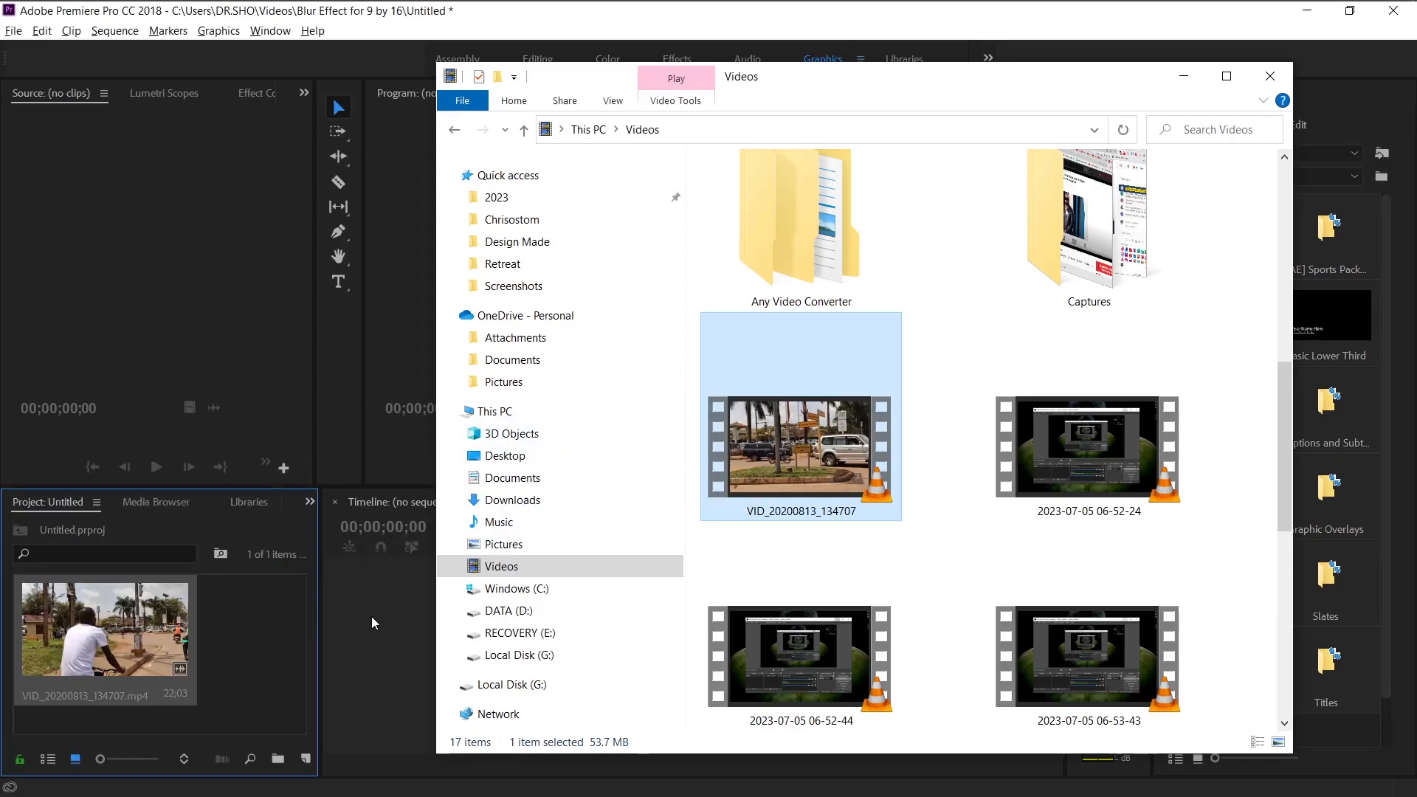
click(365, 617)
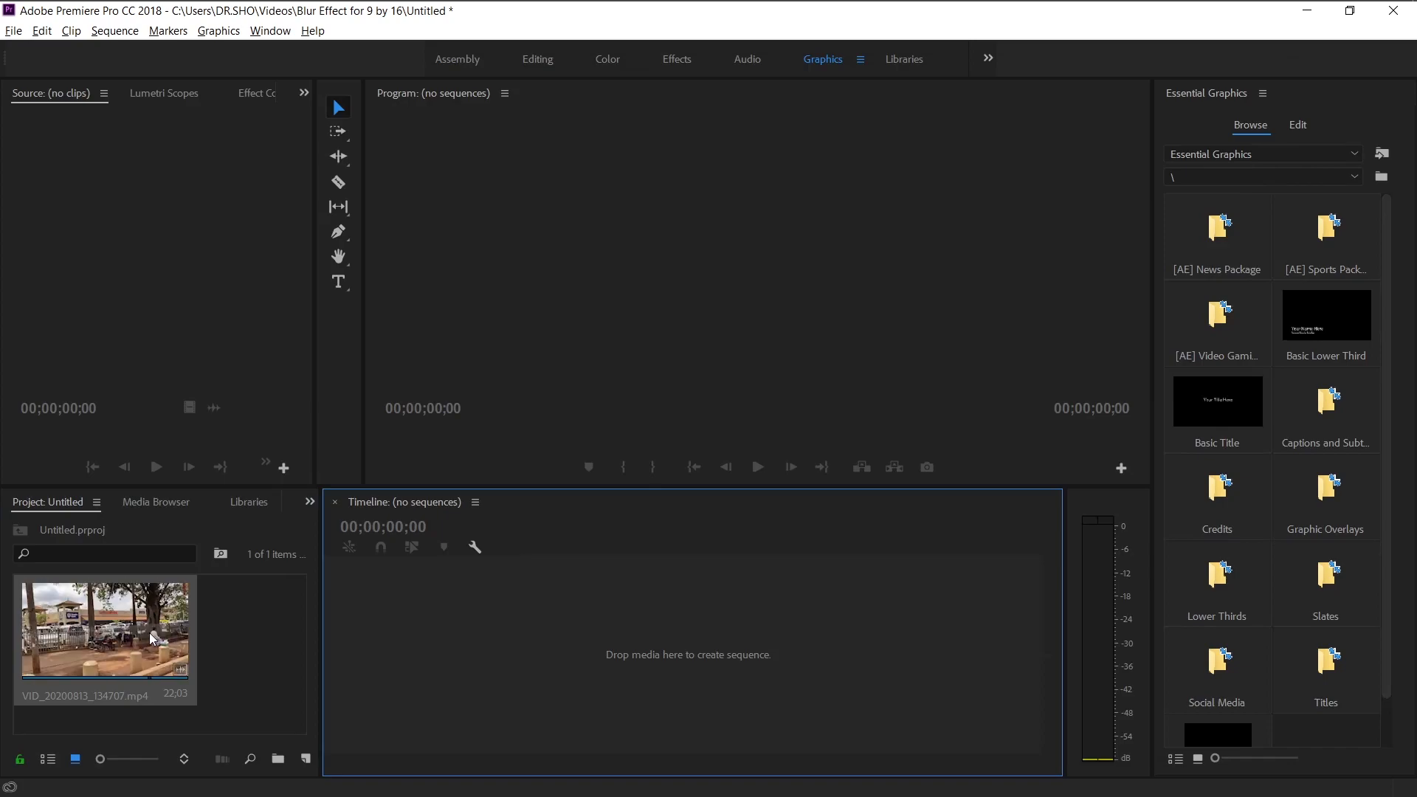
Create a sequence from the imported clip and fit the program monitor preview.
drag(128, 634, 529, 635)
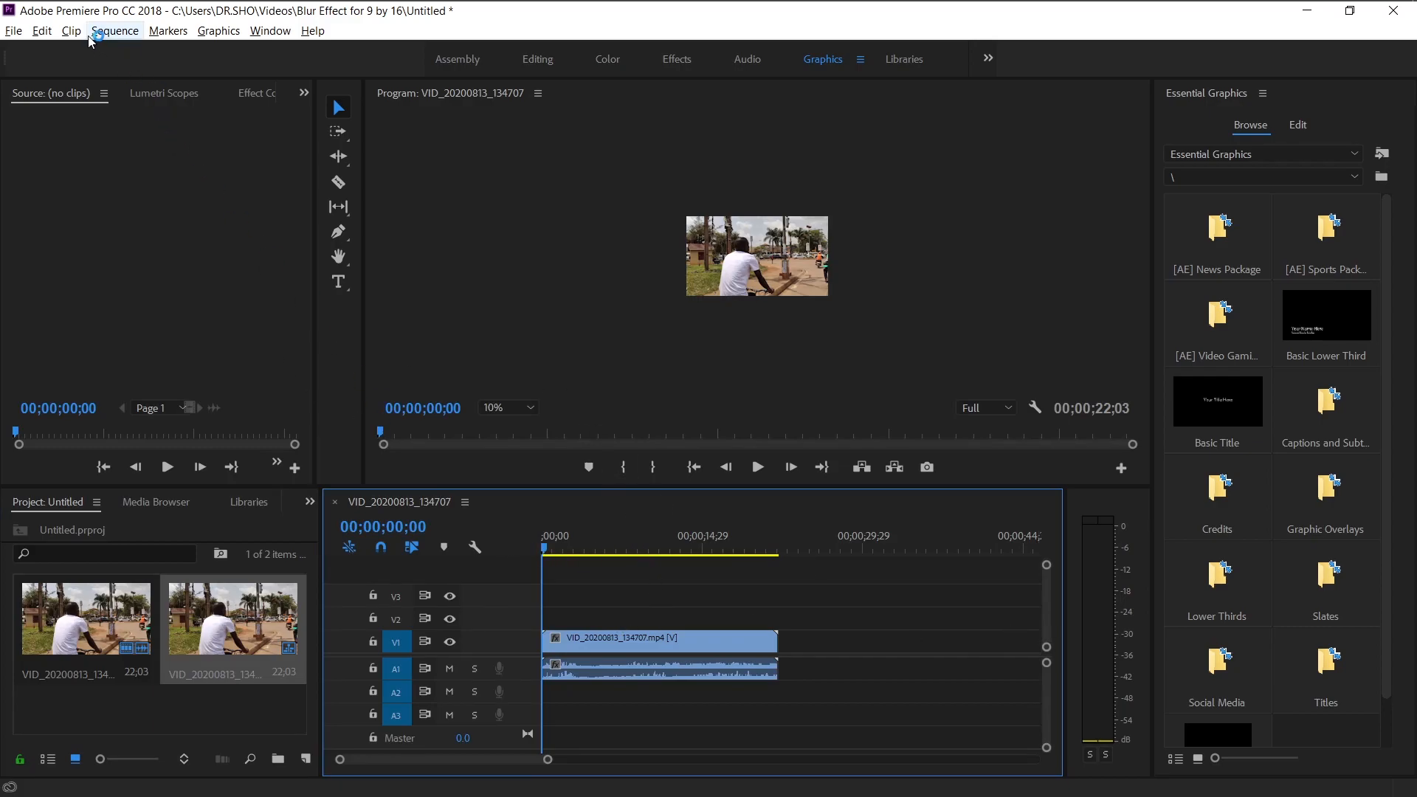
click(527, 407)
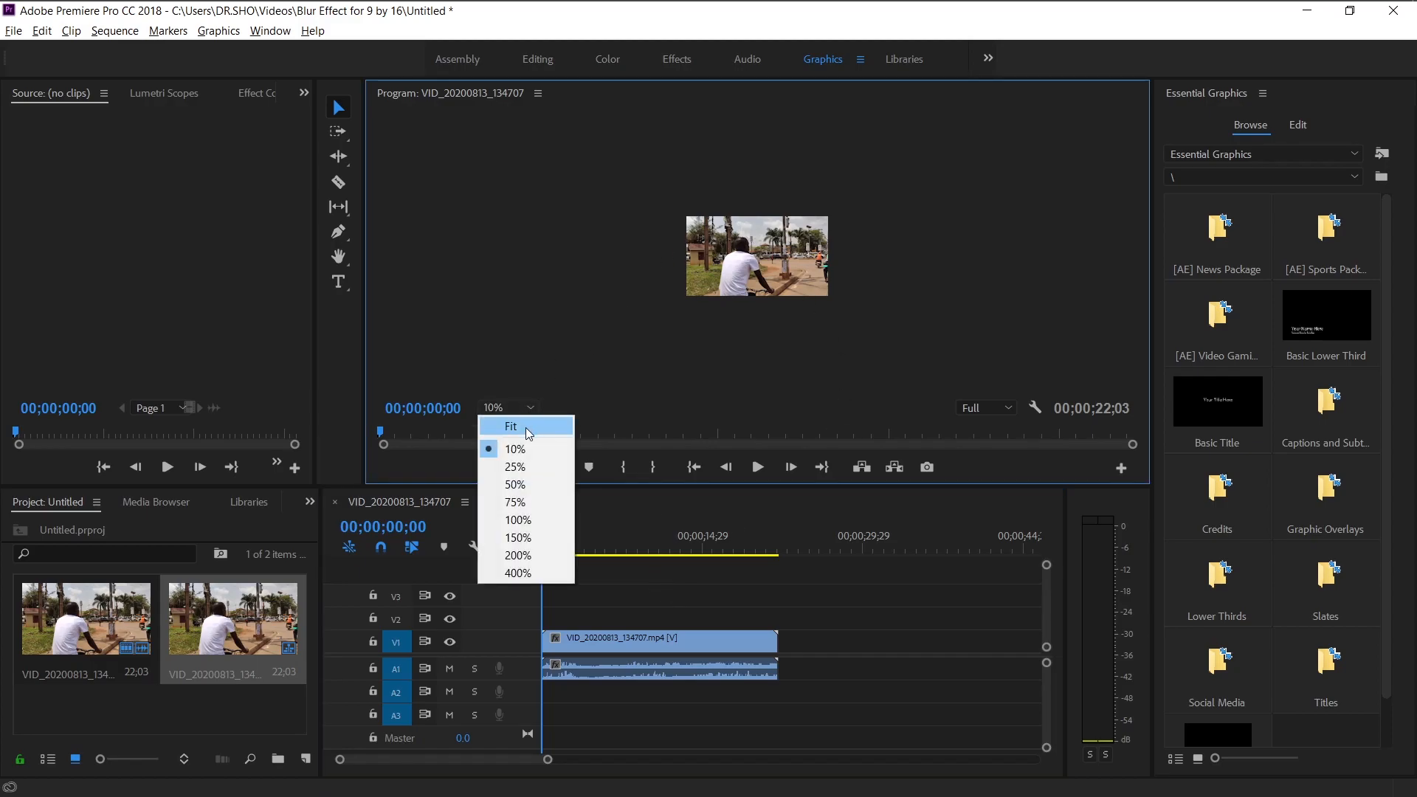
click(529, 428)
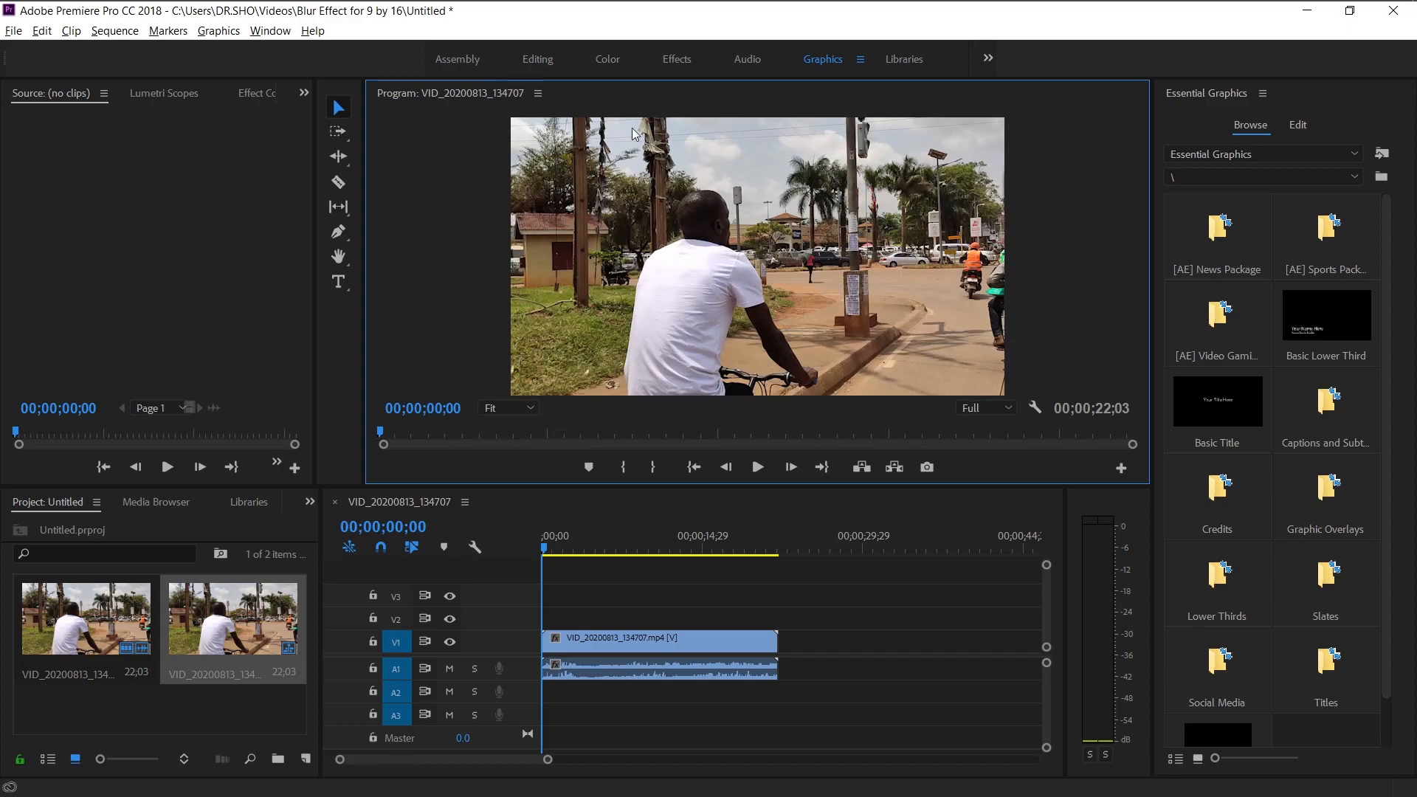
Change the sequence frame size to 1080 horizontal by 1920 vertical and accept deleting the previews.
click(104, 33)
click(161, 51)
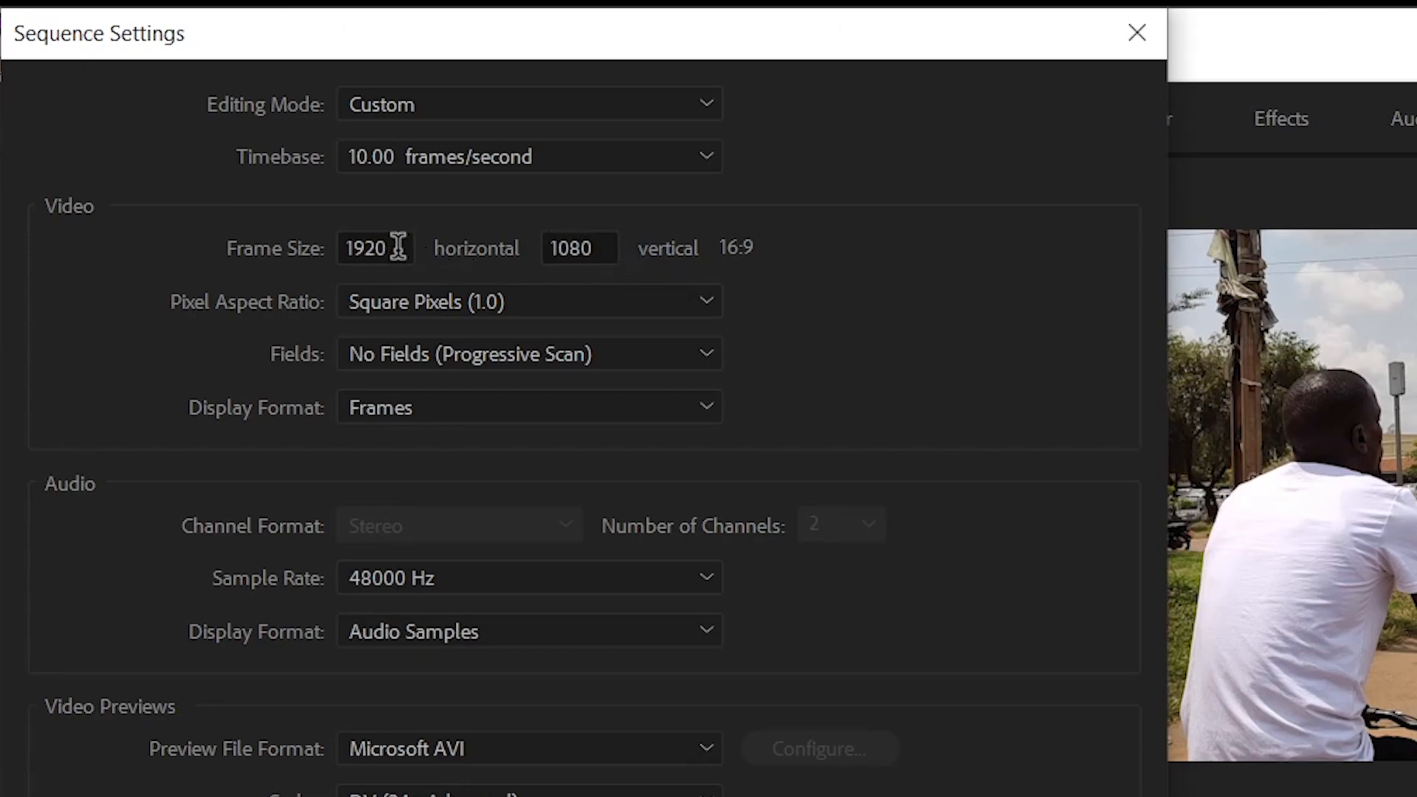
drag(395, 244, 319, 234)
text(1)
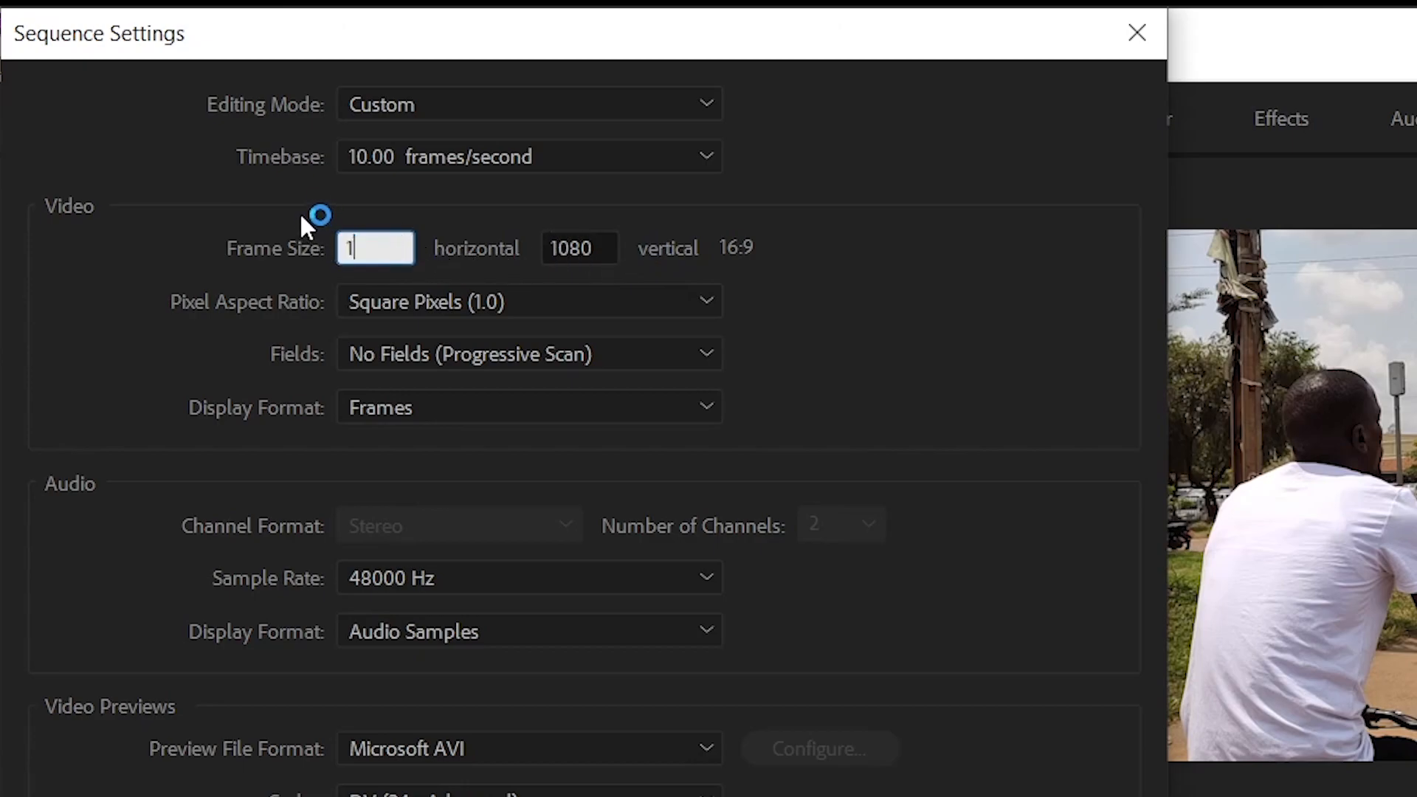
text(080)
click(604, 250)
drag(604, 249, 543, 252)
text(1)
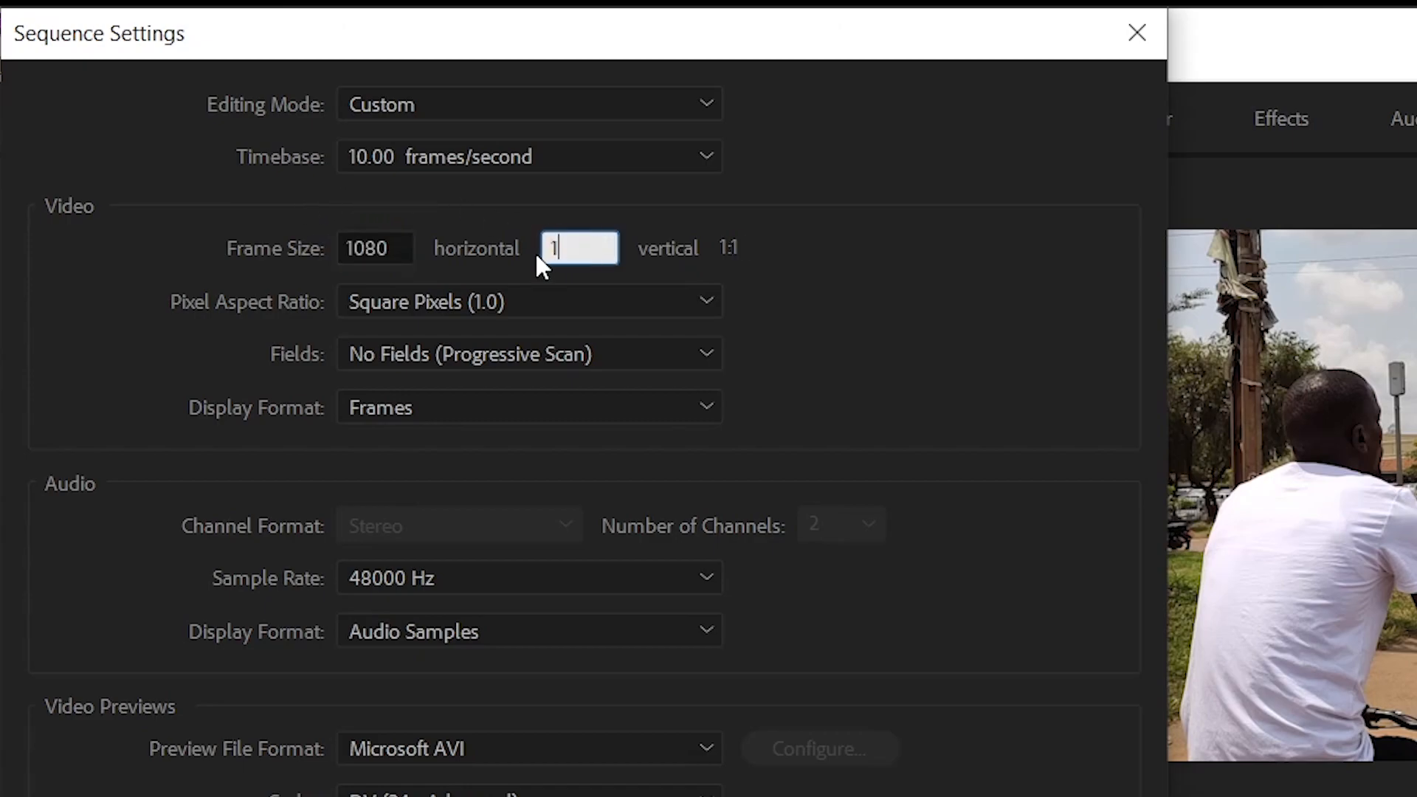
text(920)
click(862, 267)
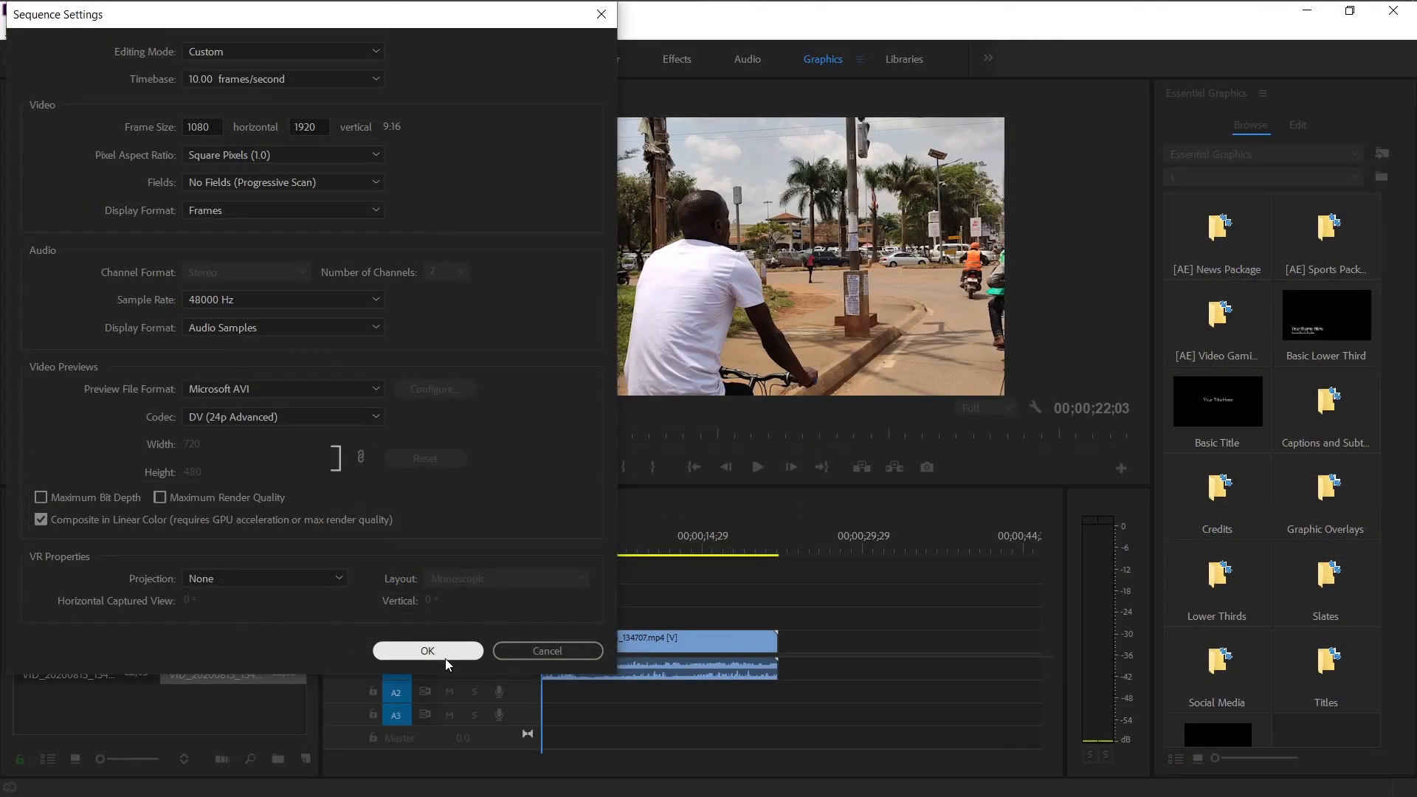
click(428, 651)
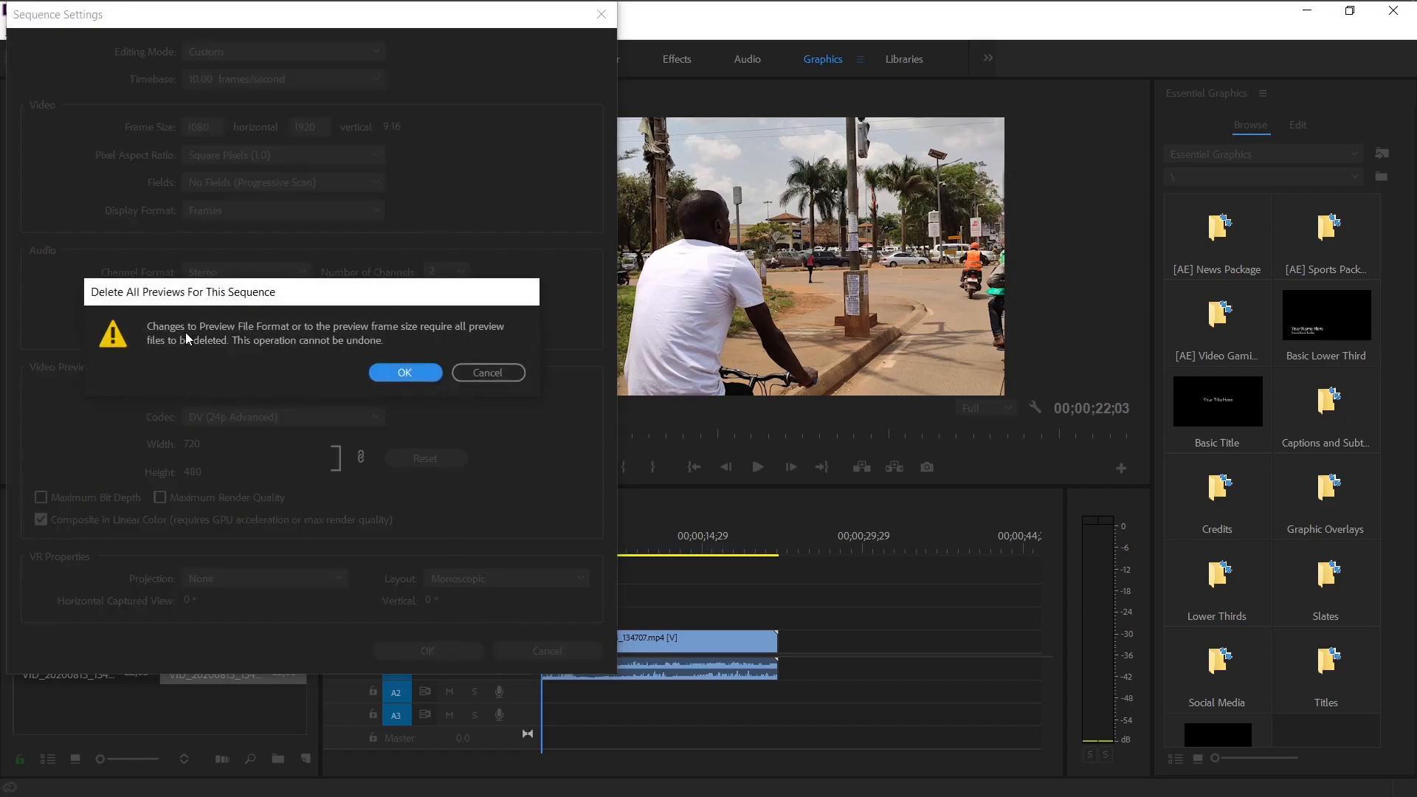
click(405, 373)
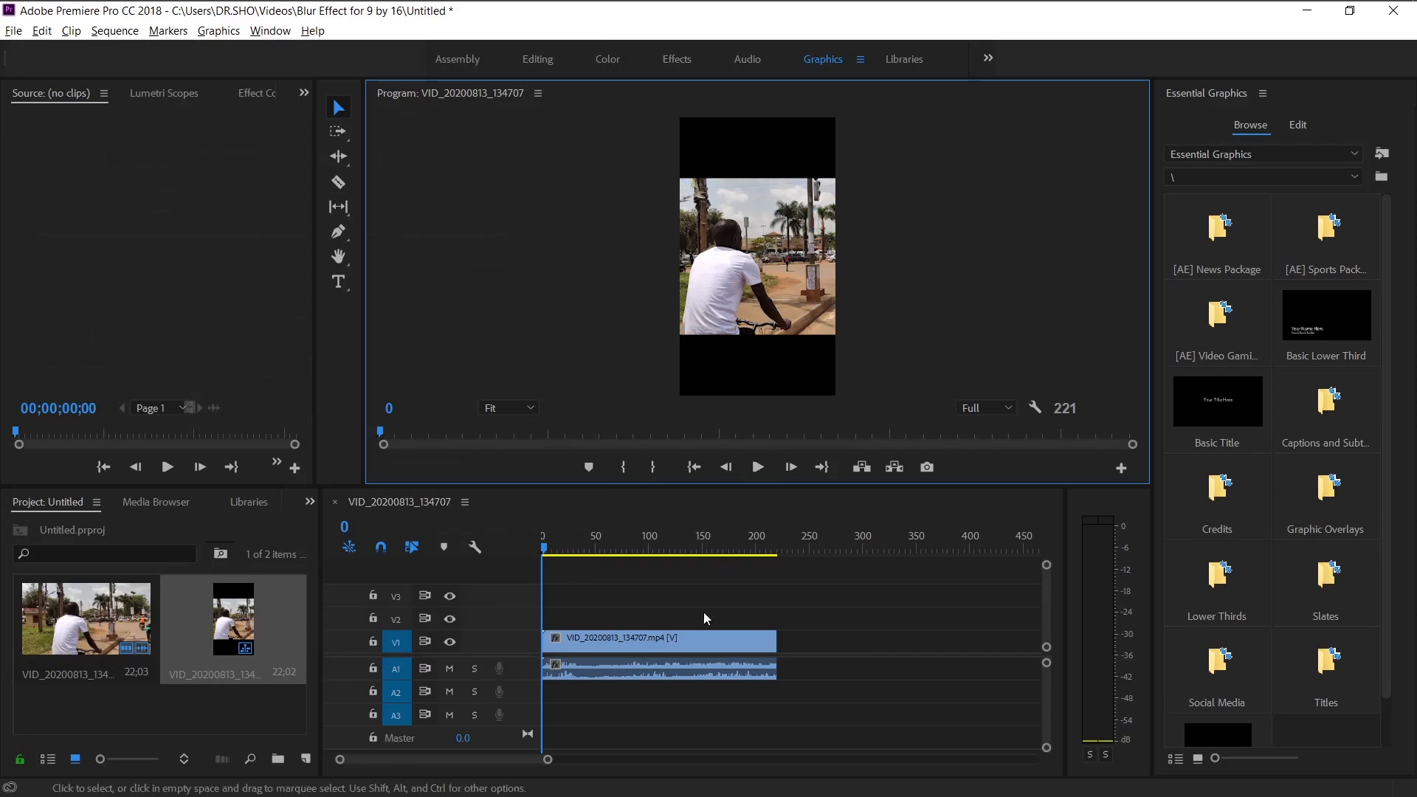
Select the clip on the timeline and set its Scale to 57 in Effect Controls.
click(693, 642)
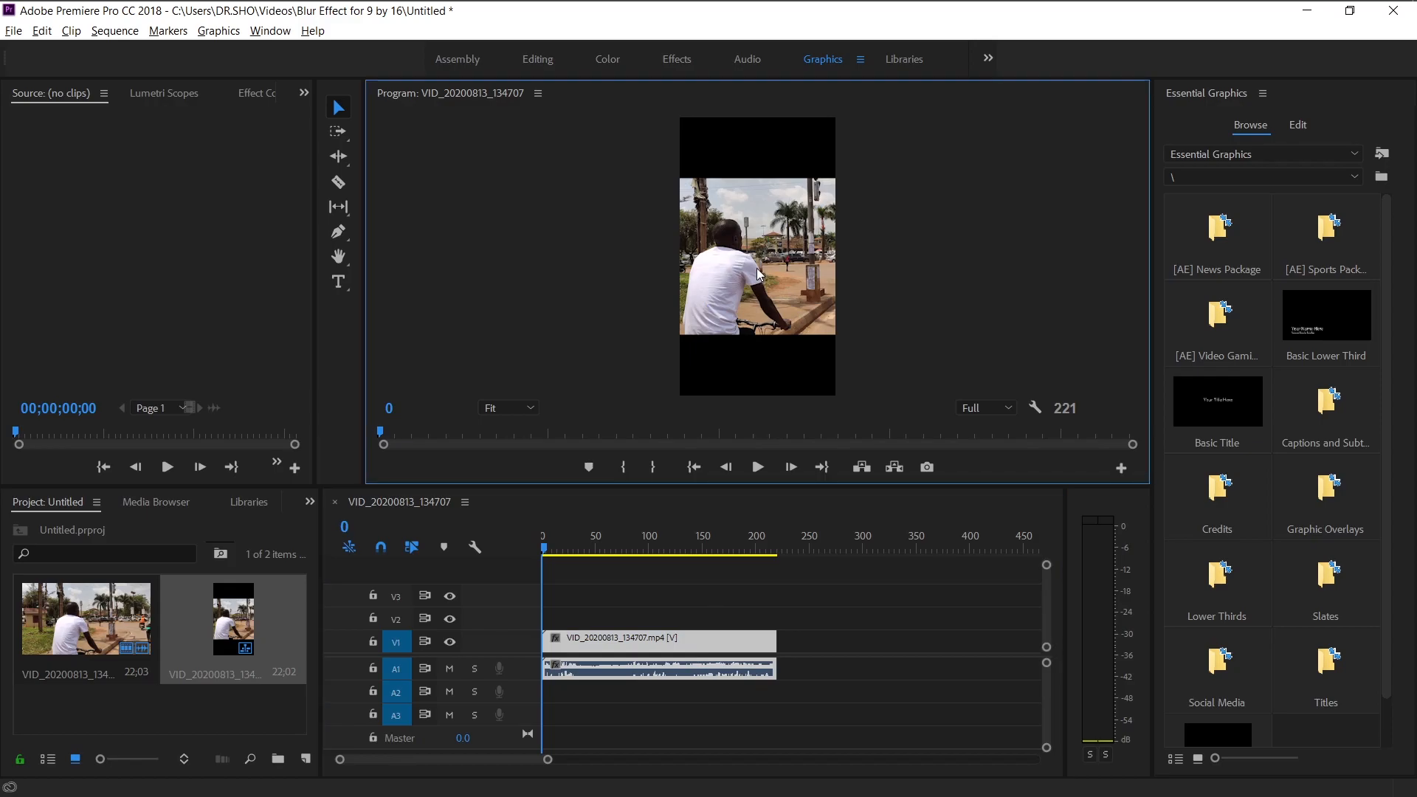
click(671, 639)
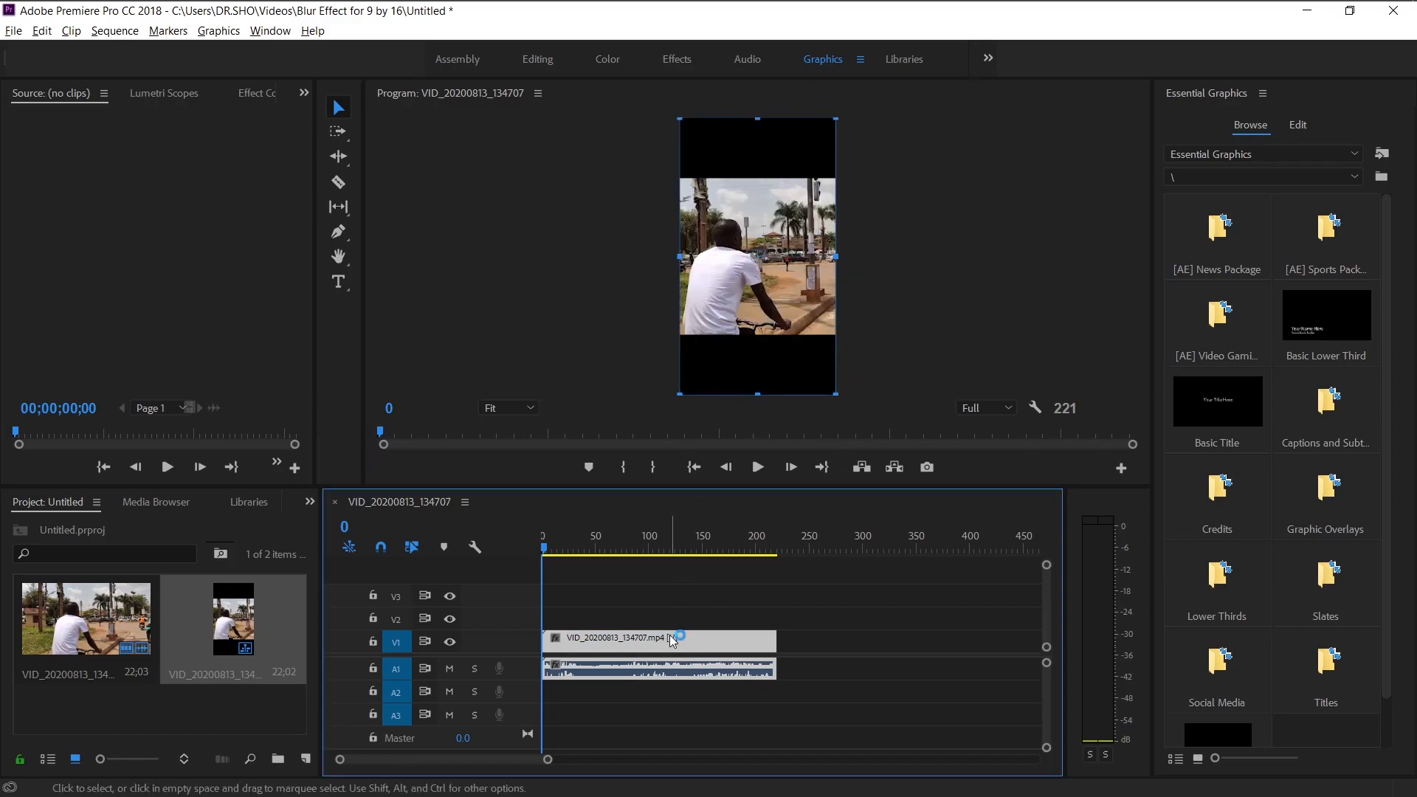
click(250, 94)
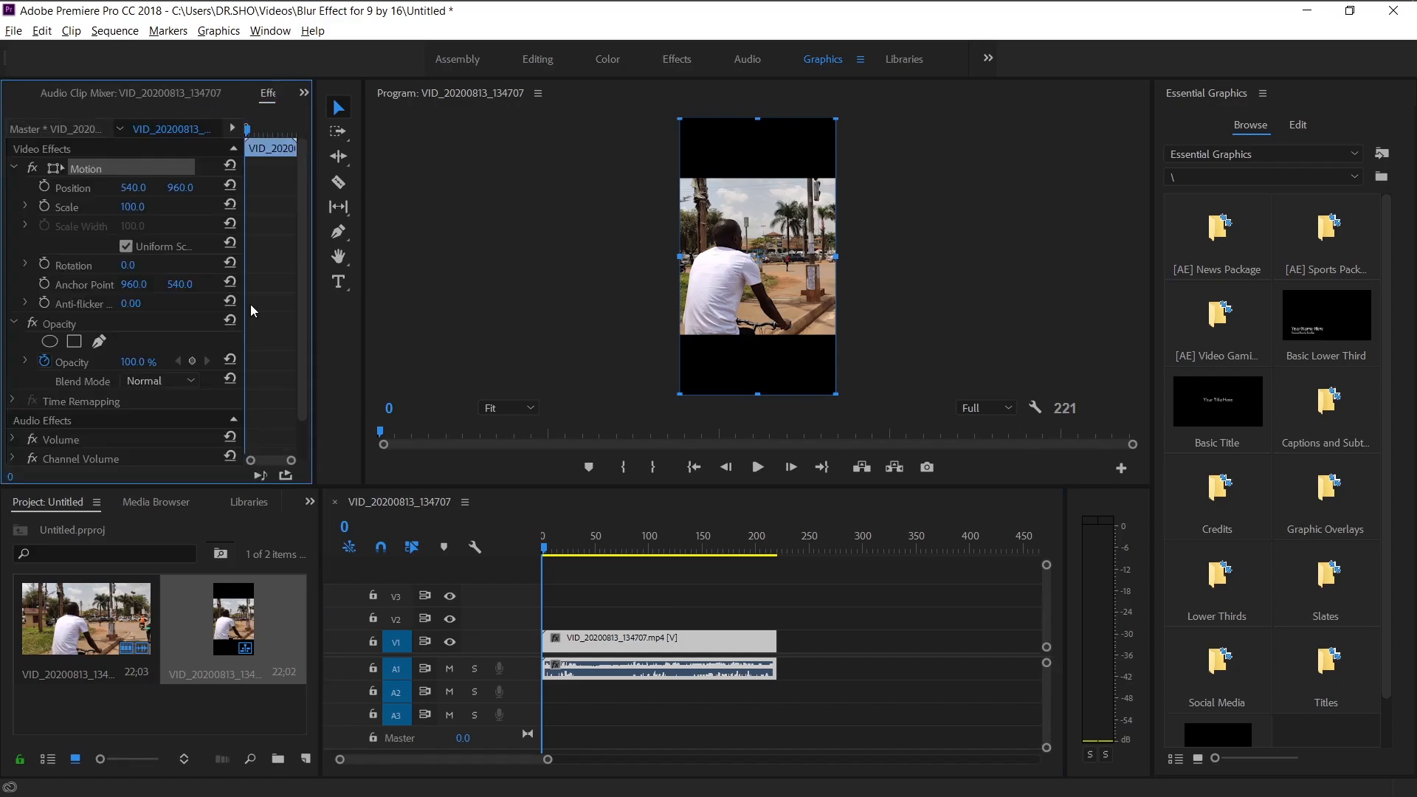
click(627, 639)
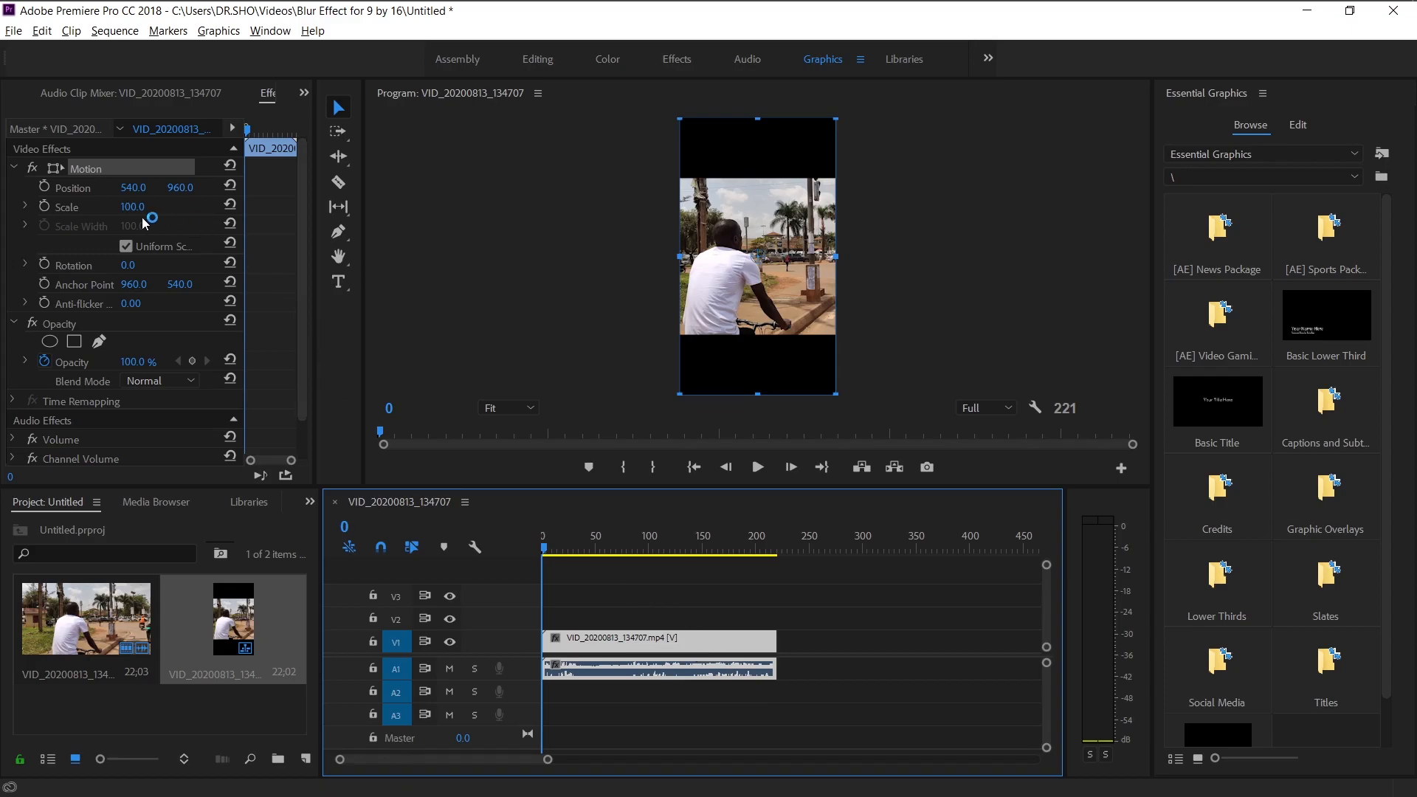
drag(129, 211, 99, 212)
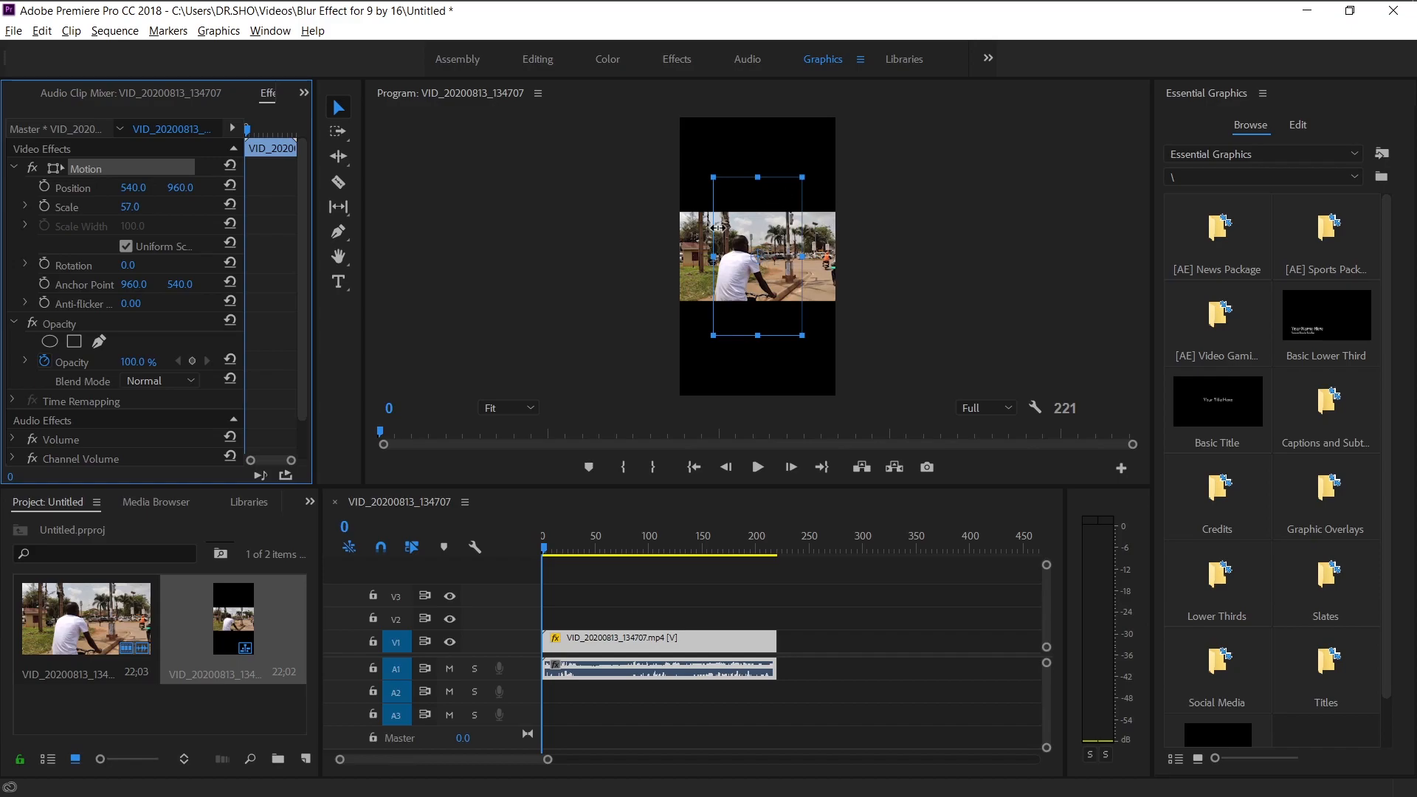
click(569, 198)
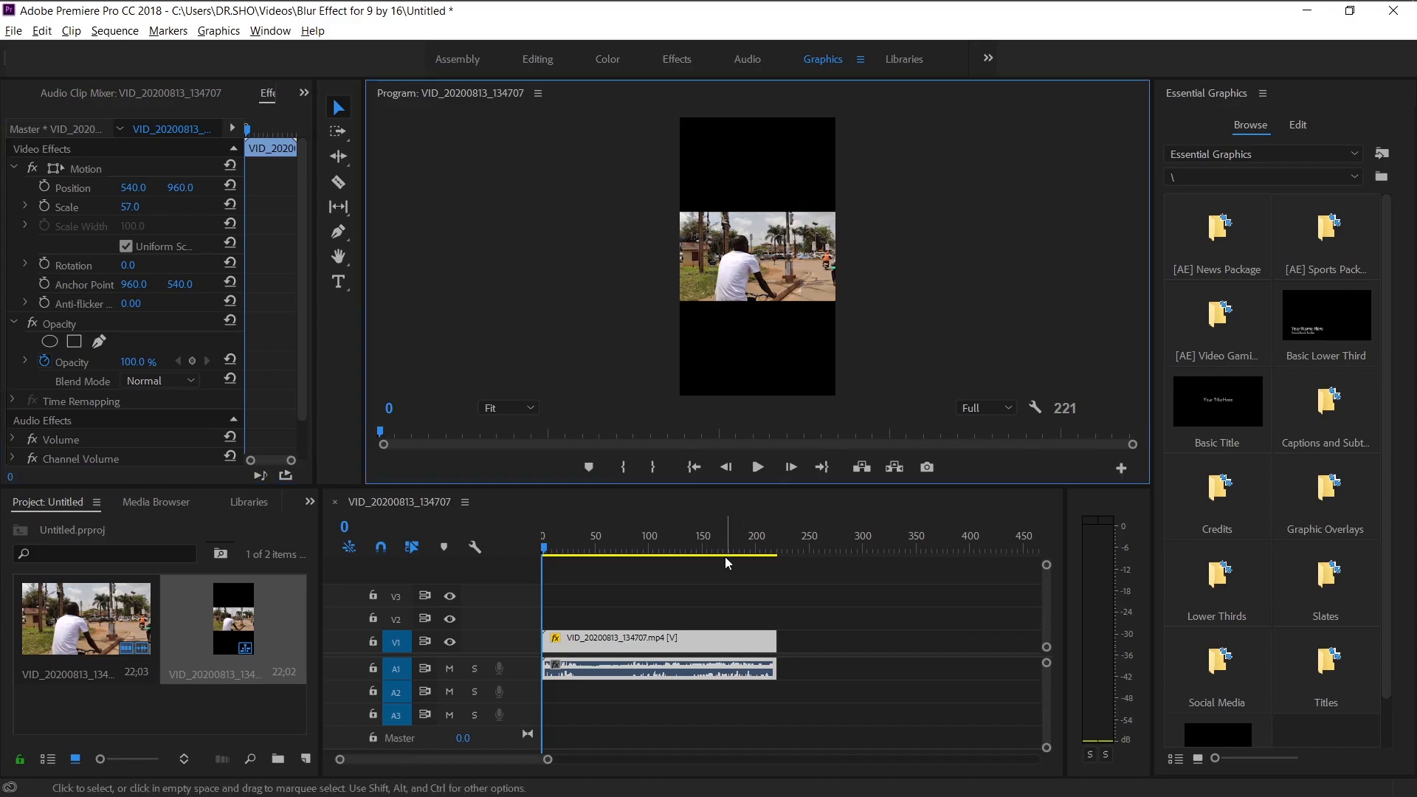
right_click(708, 636)
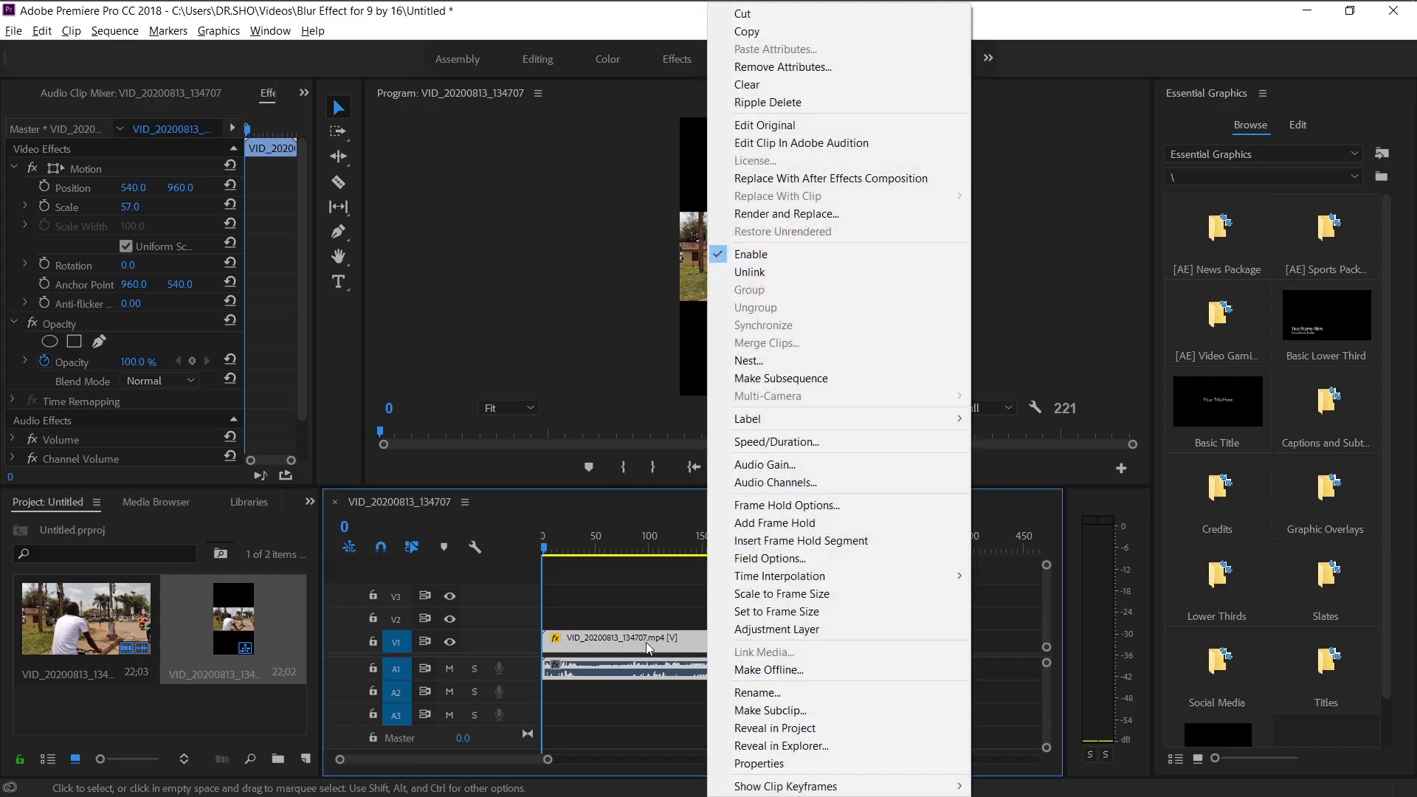
click(640, 643)
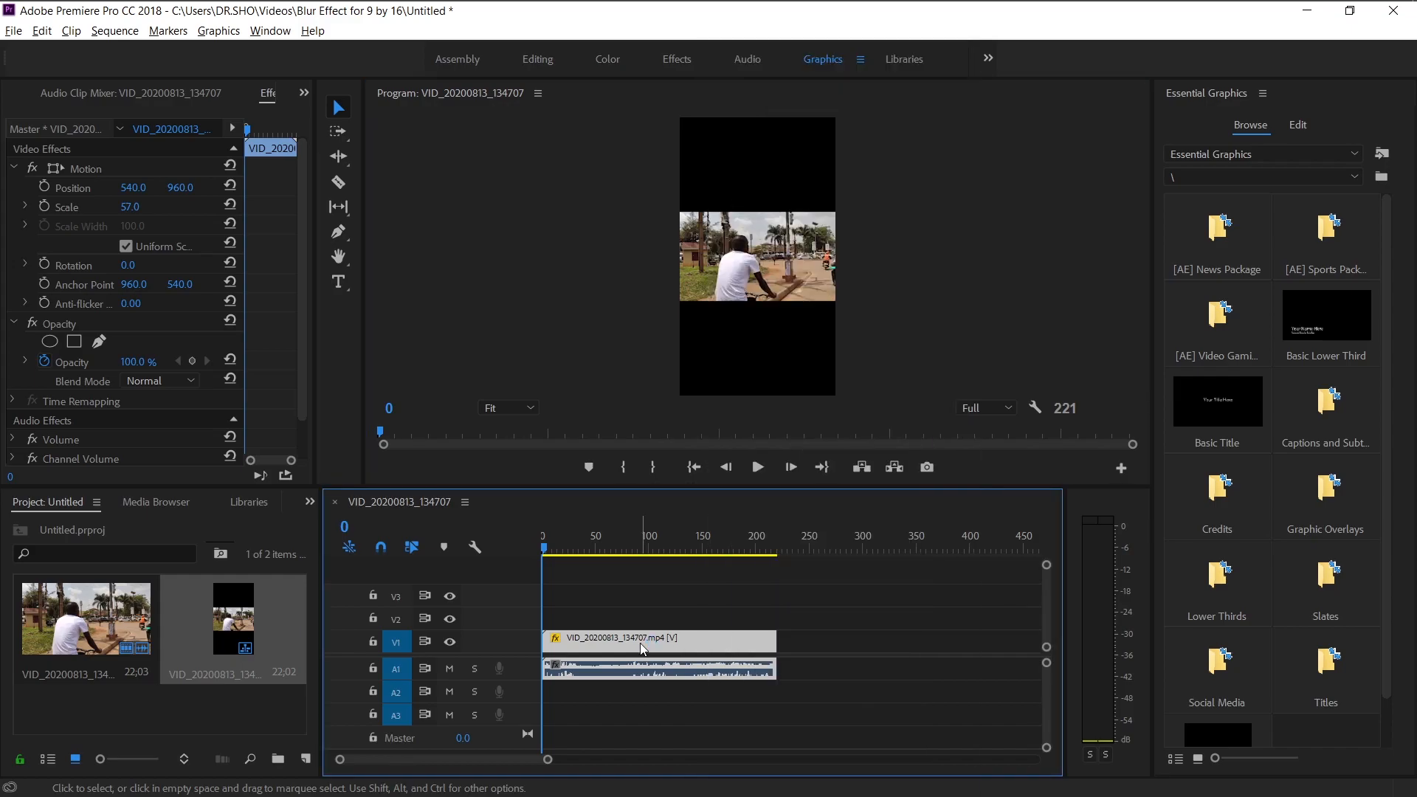
right_click(642, 646)
click(604, 645)
click(828, 626)
click(756, 645)
click(794, 653)
click(748, 676)
click(823, 627)
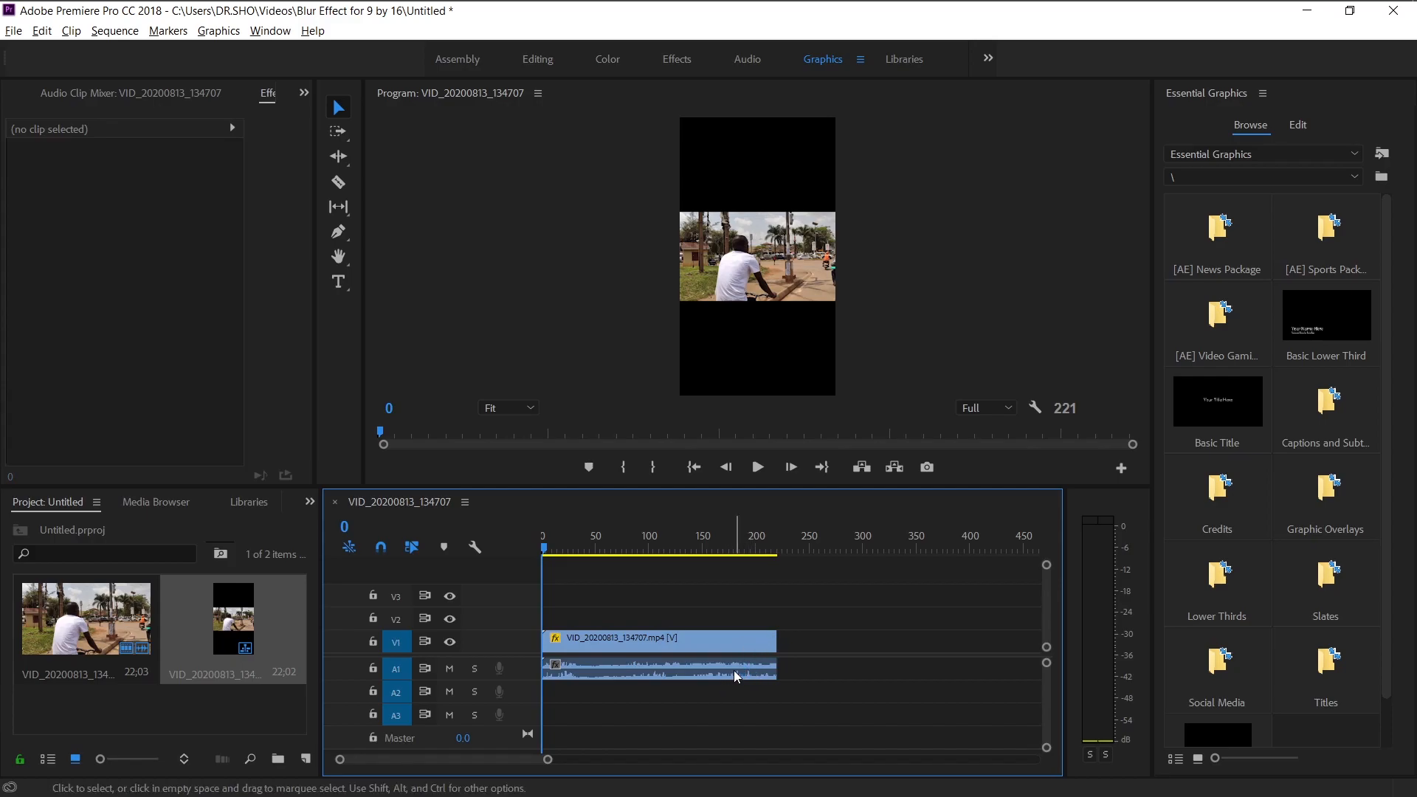
Unlink the clip's video from its audio.
right_click(725, 640)
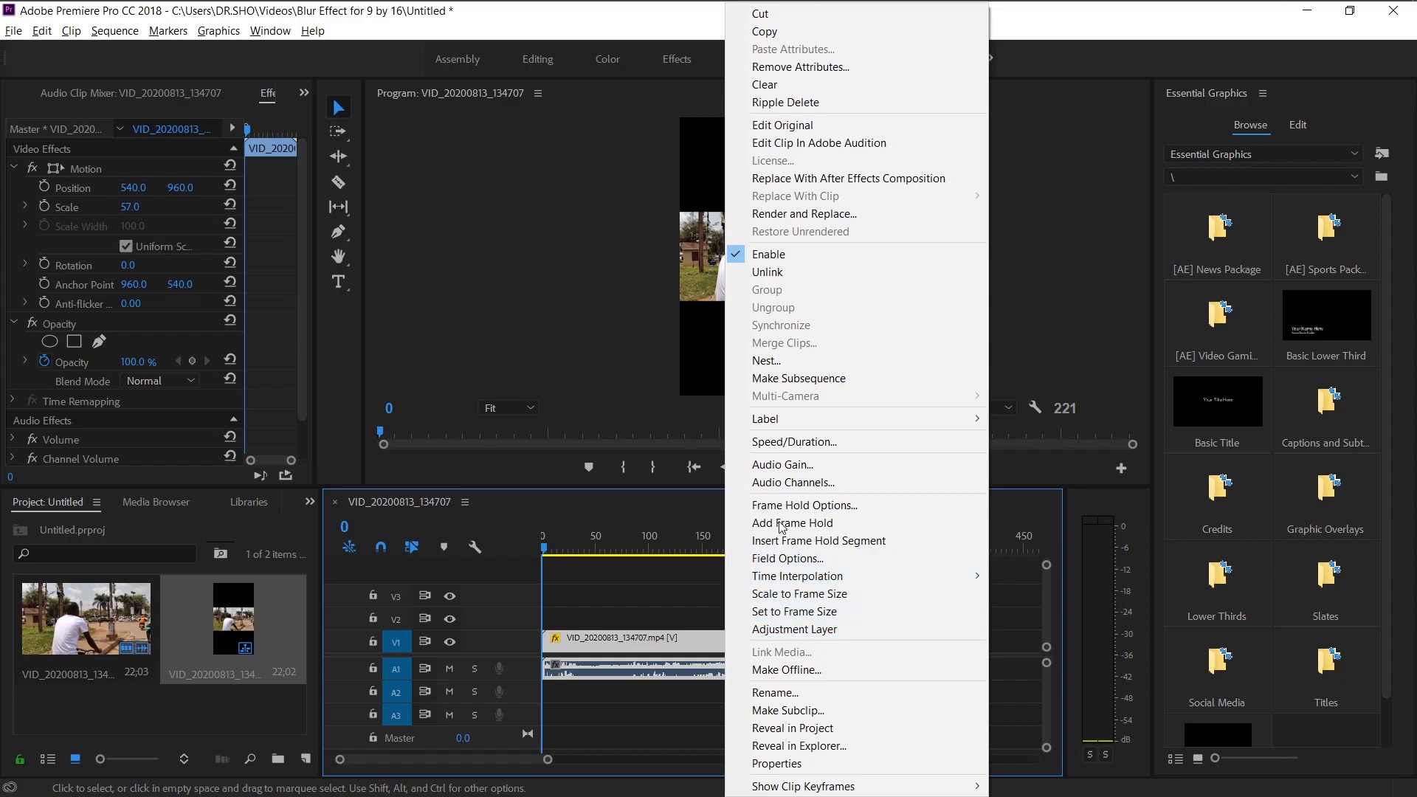
click(808, 270)
click(835, 618)
click(705, 639)
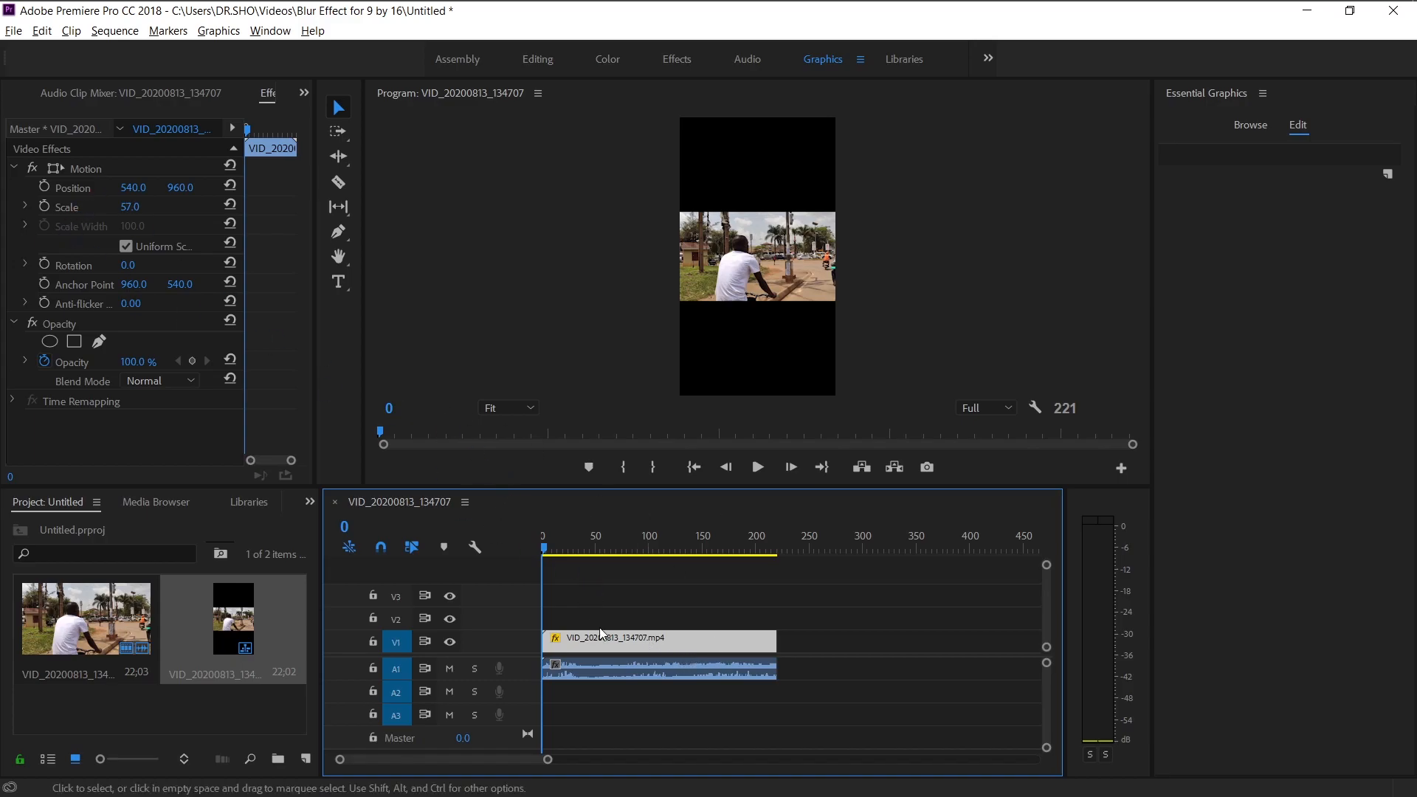
Select the unlinked video clip on V1 and copy it.
click(694, 668)
click(689, 644)
click(685, 668)
click(688, 639)
click(686, 668)
click(685, 650)
click(821, 632)
click(726, 647)
click(731, 668)
click(736, 645)
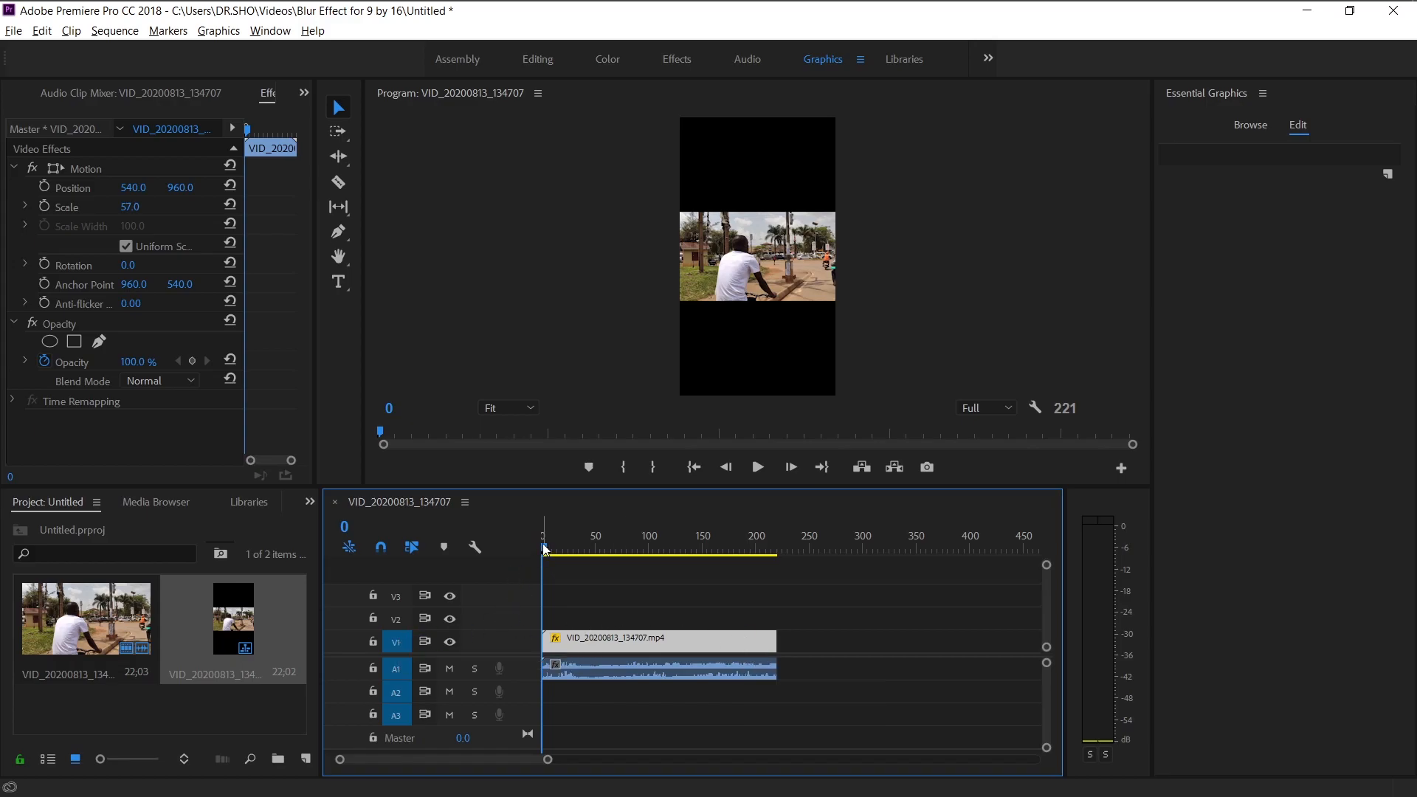
Try pasting the clip after the original and stacking it on V2, then undo both changes.
drag(544, 547, 782, 555)
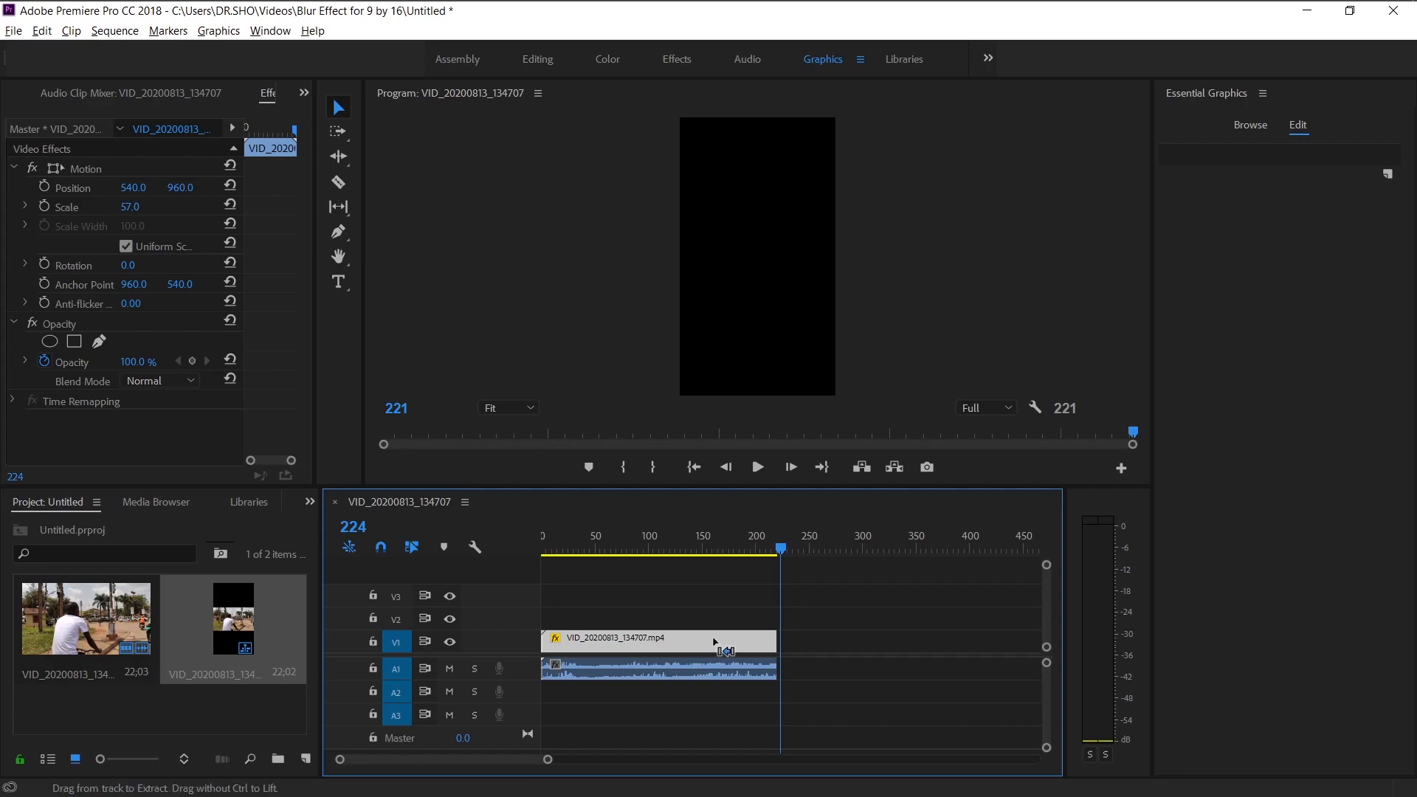
key(ctrl+v)
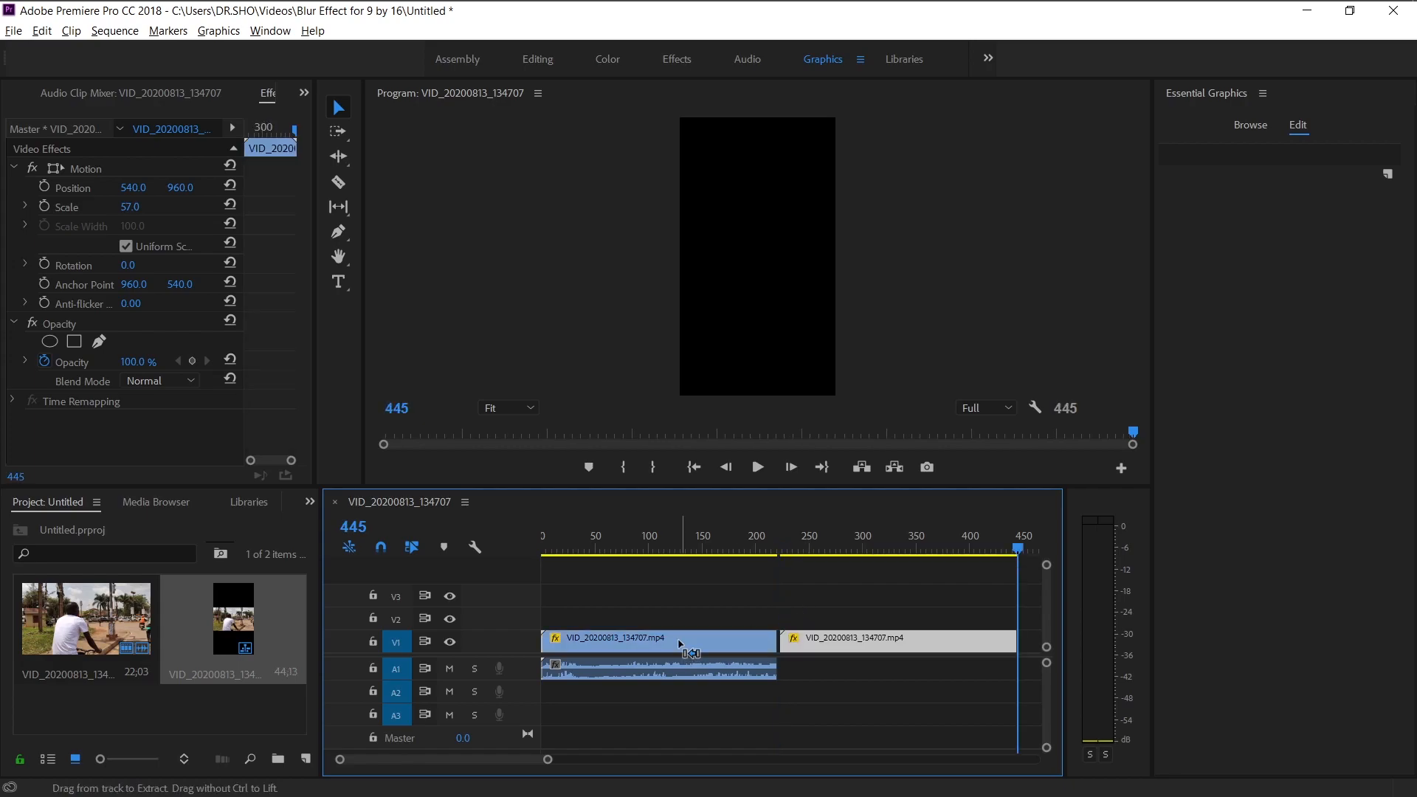
drag(878, 643, 636, 624)
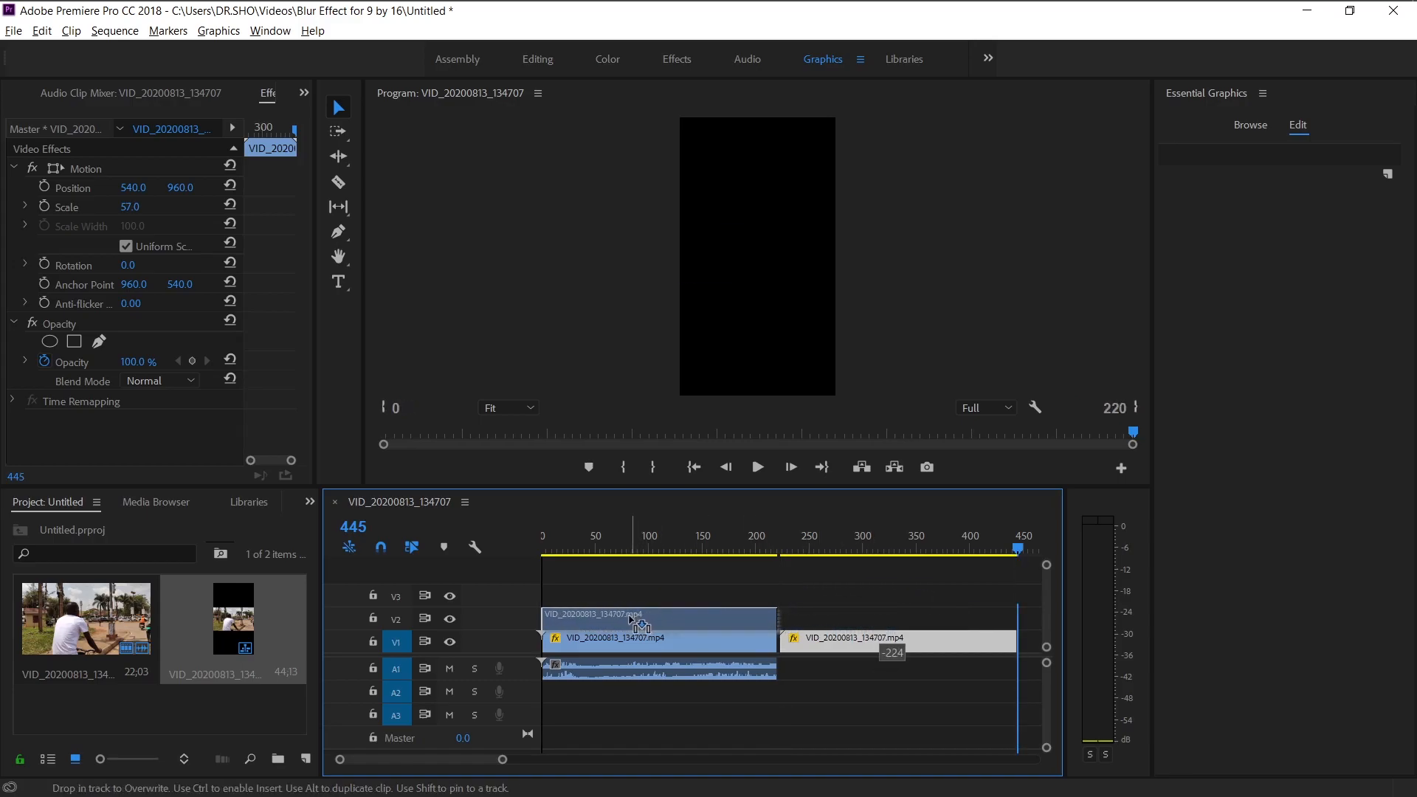
click(857, 627)
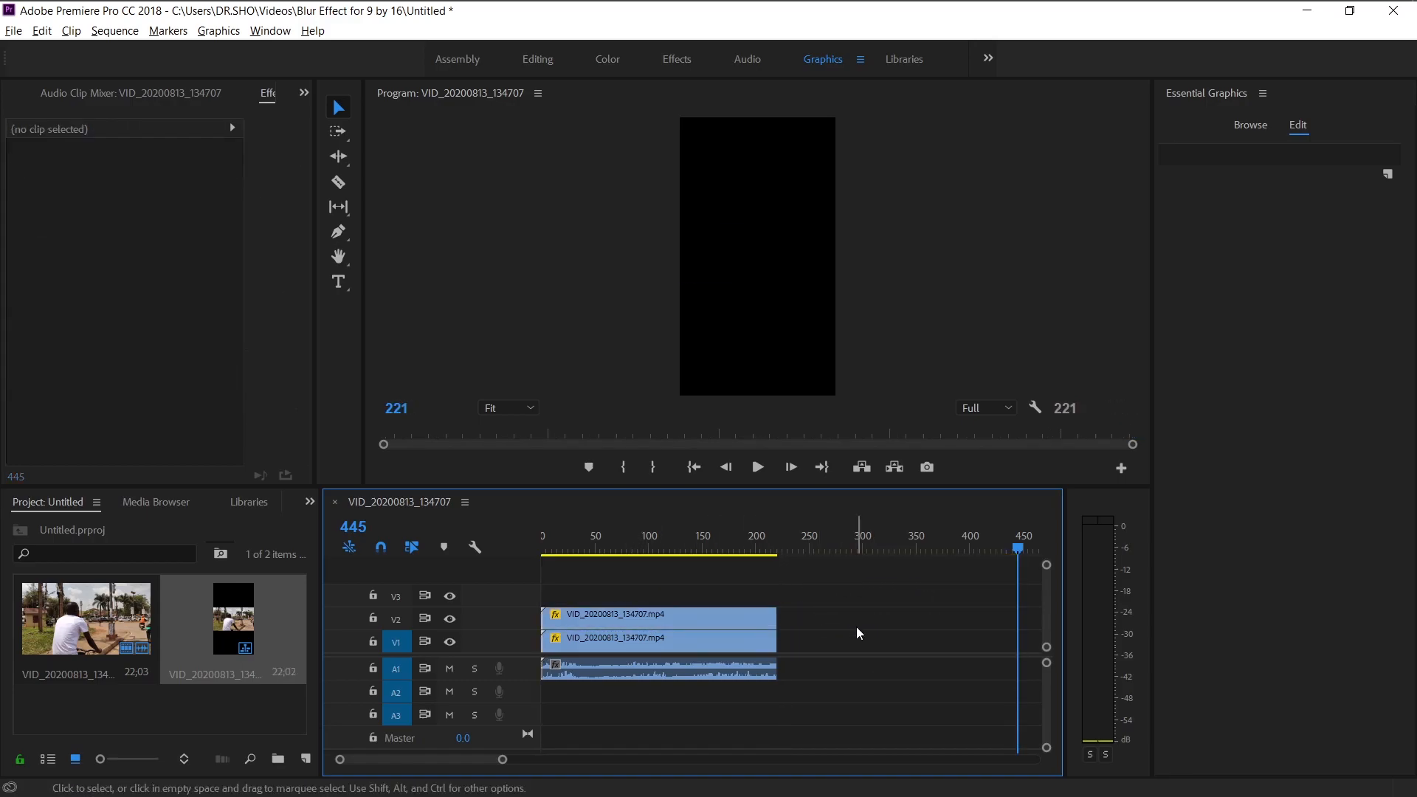
click(747, 620)
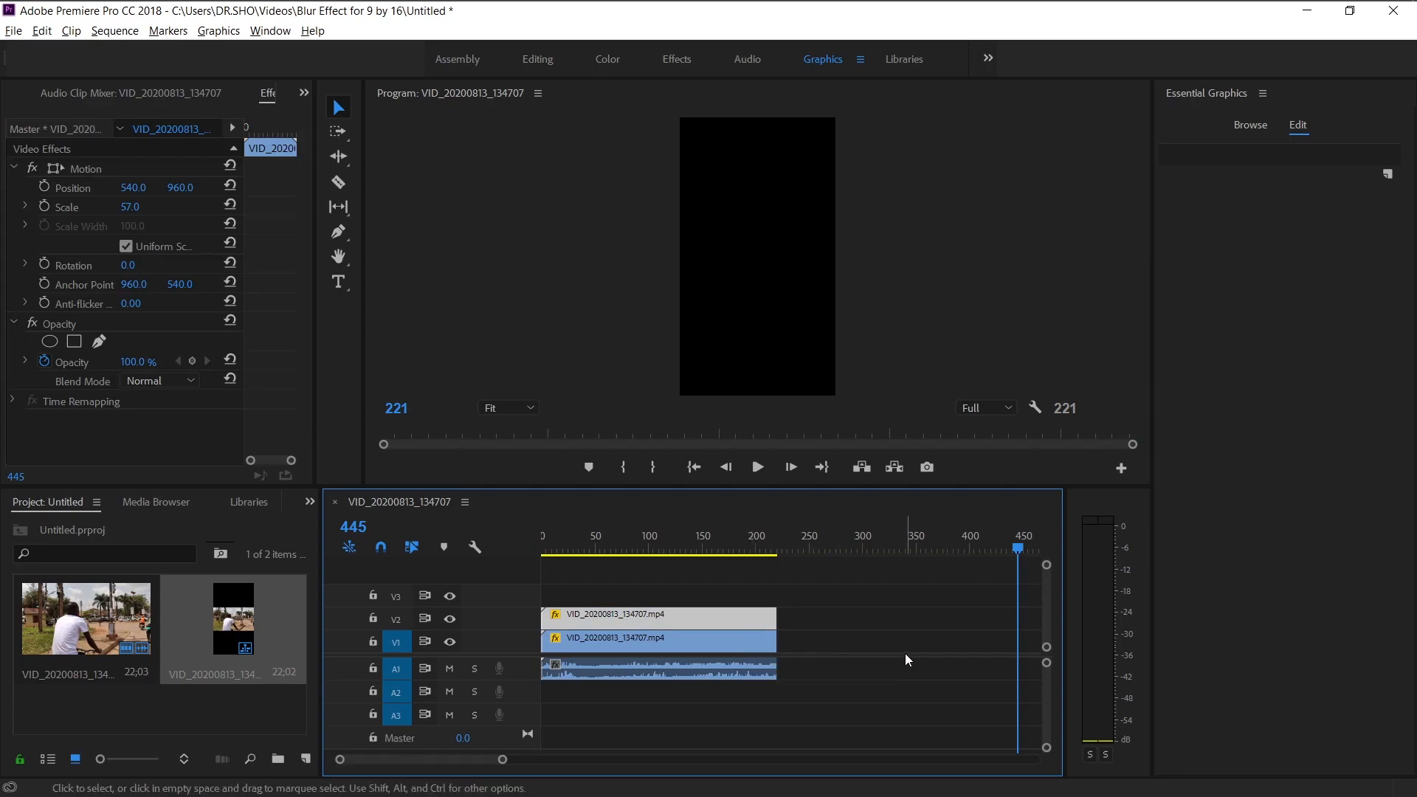
key(ctrl+z)
key(ctrl+z)
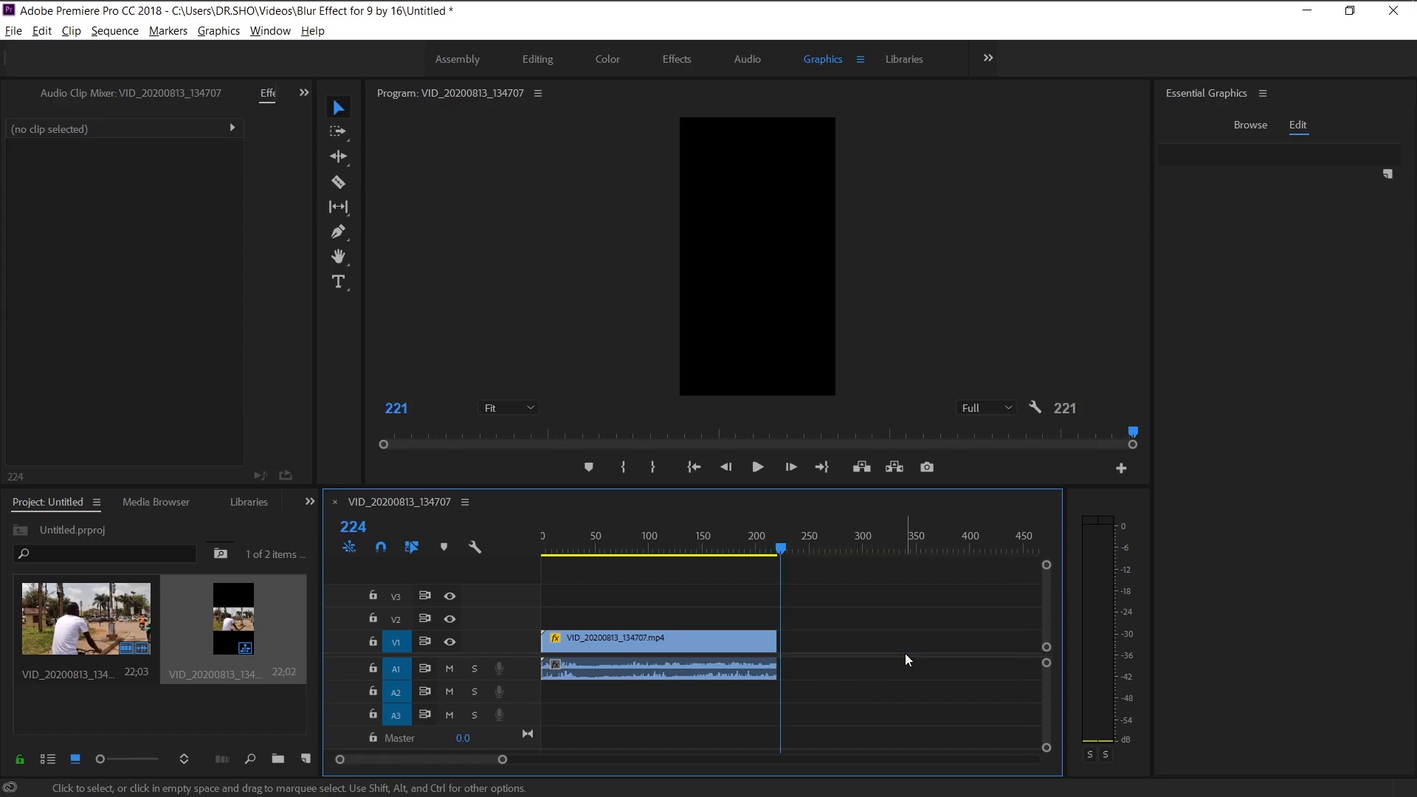
Target track V2 and paste a copy of the video clip at the sequence start above the original.
click(396, 619)
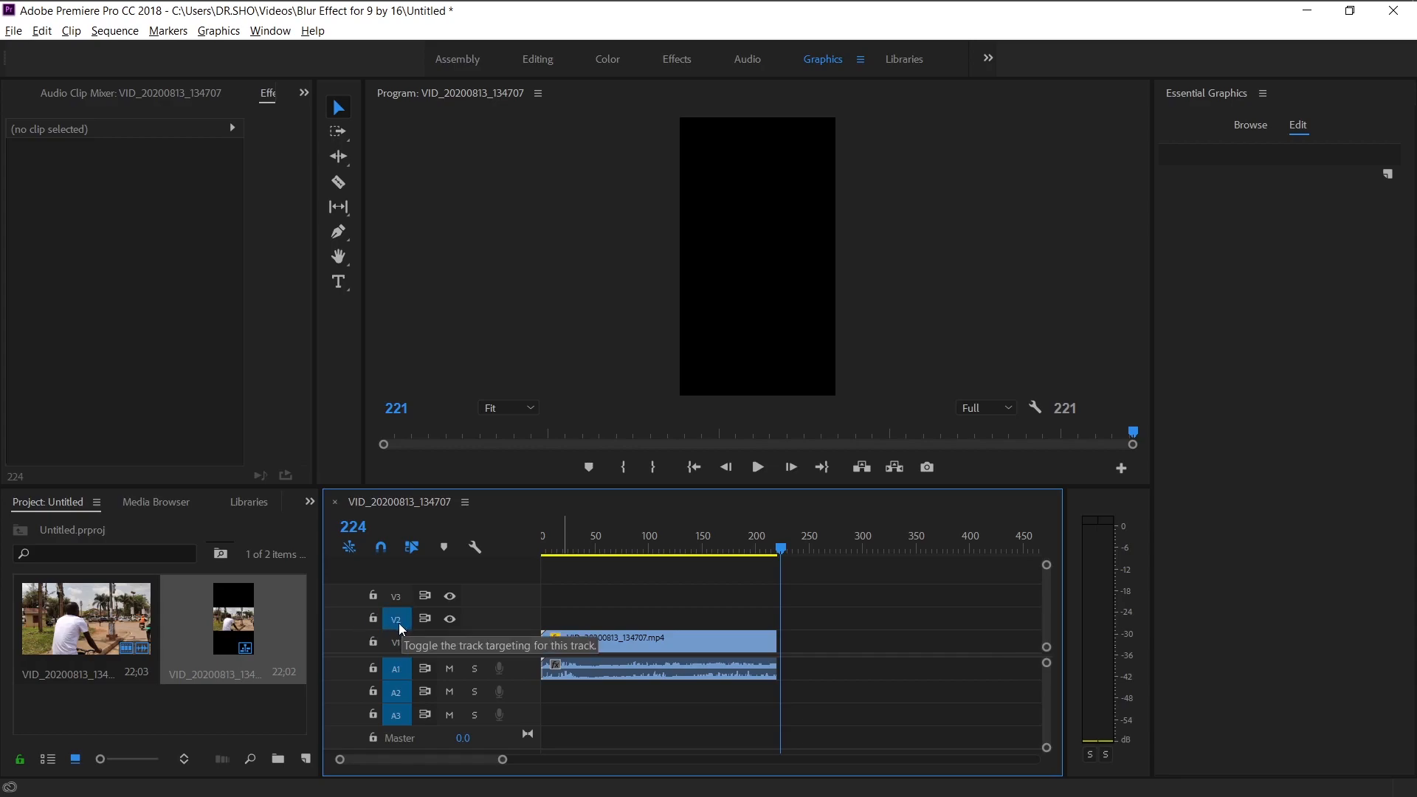
drag(555, 550, 523, 545)
key(ctrl+v)
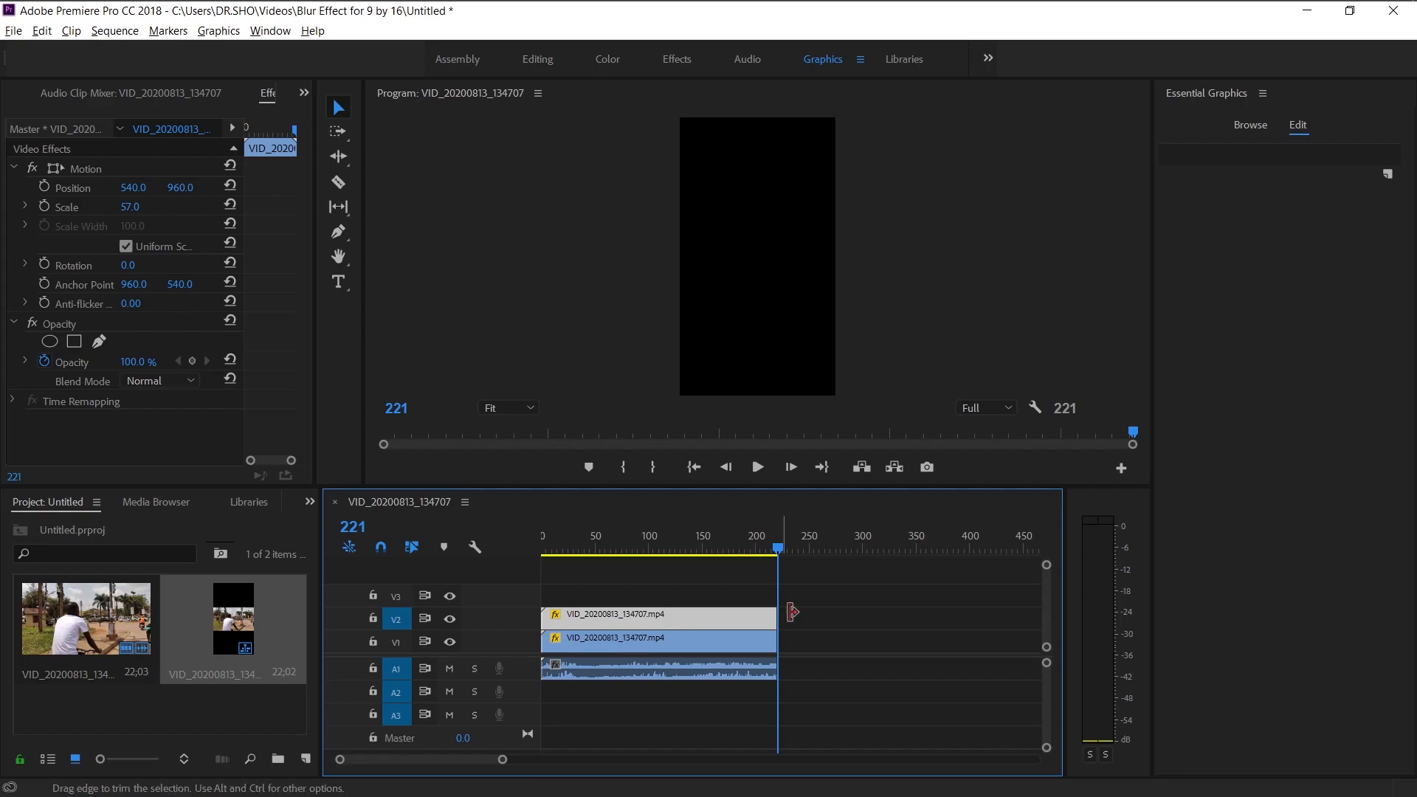
click(858, 613)
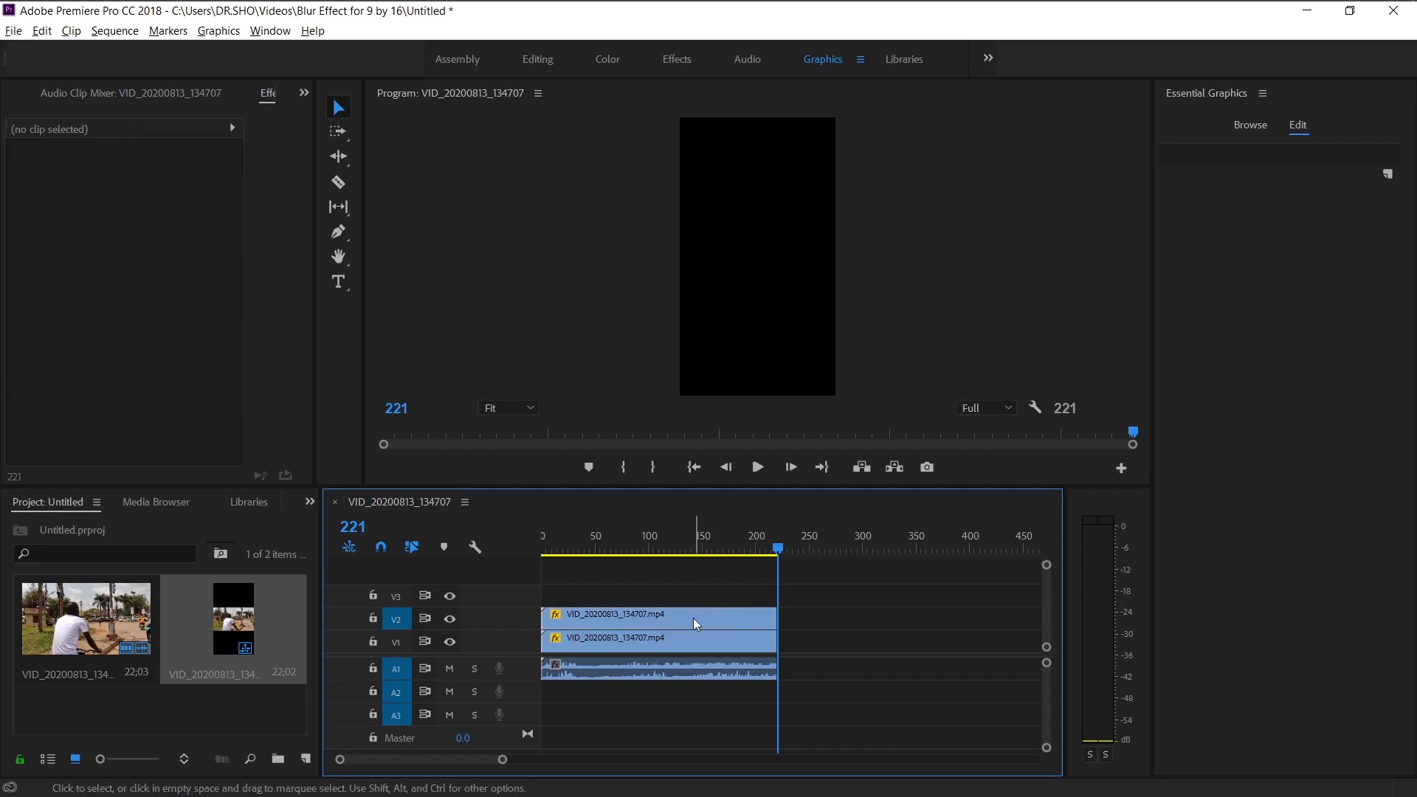
click(693, 618)
click(689, 641)
click(689, 614)
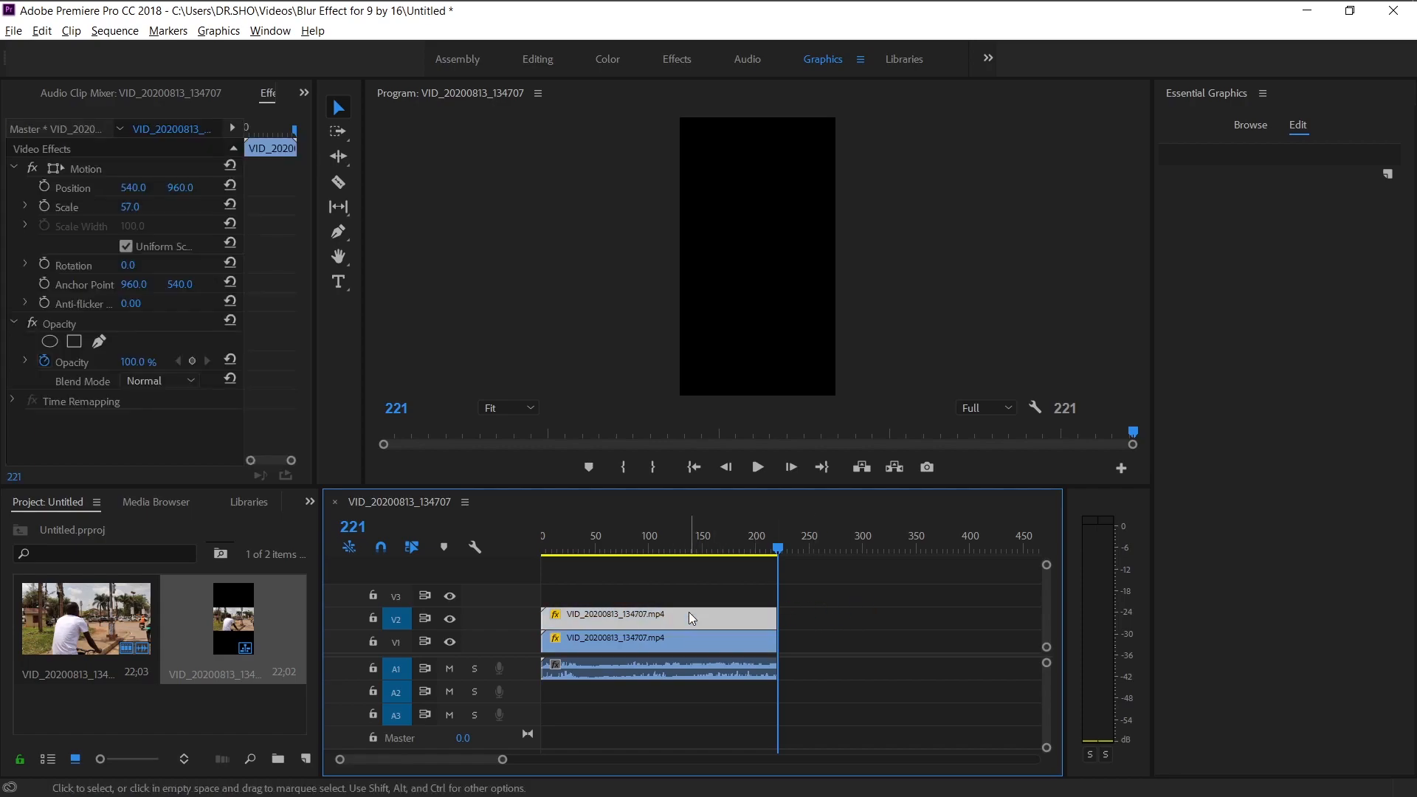
click(672, 546)
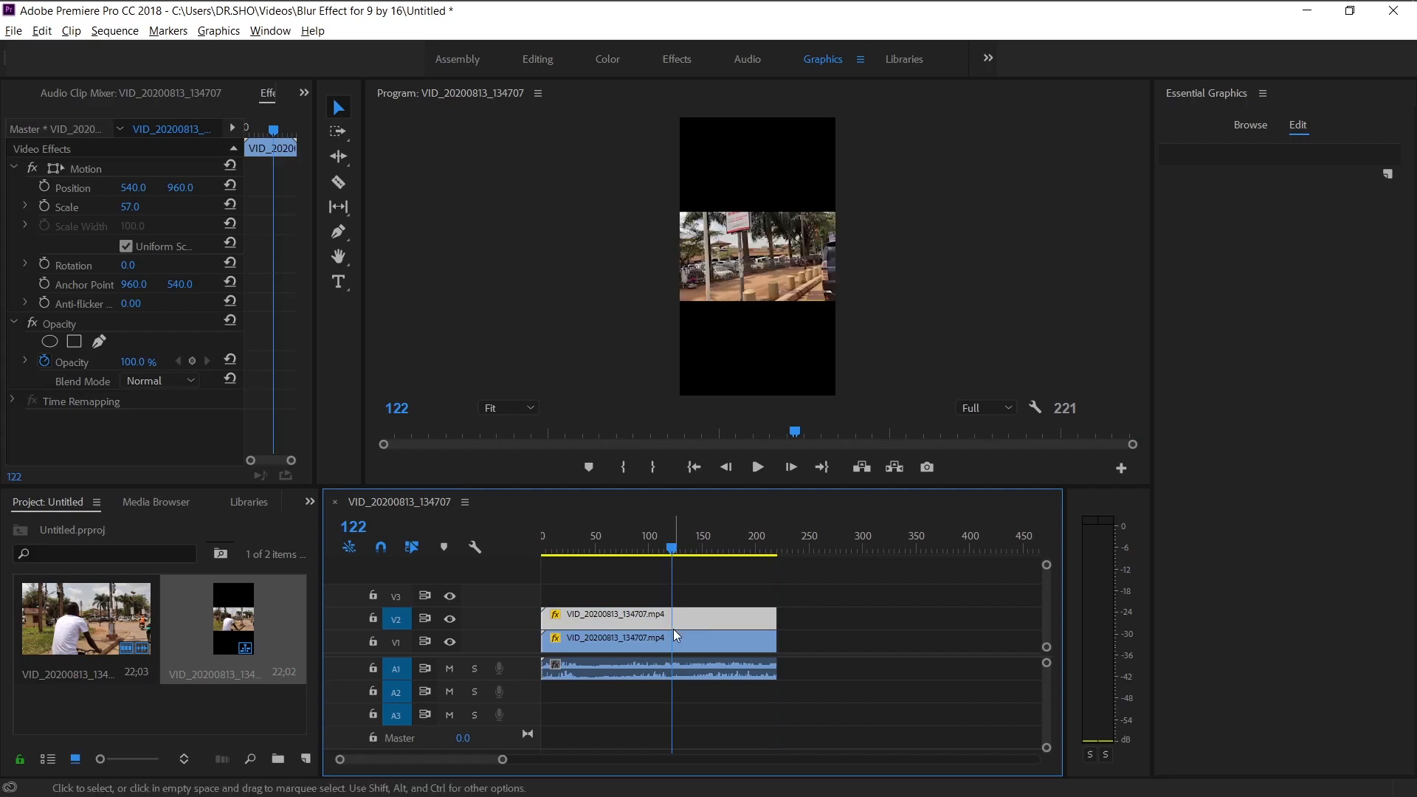
Select the original clip on V1 and enlarge its scale to 182 so it fills the vertical frame.
click(804, 623)
click(721, 642)
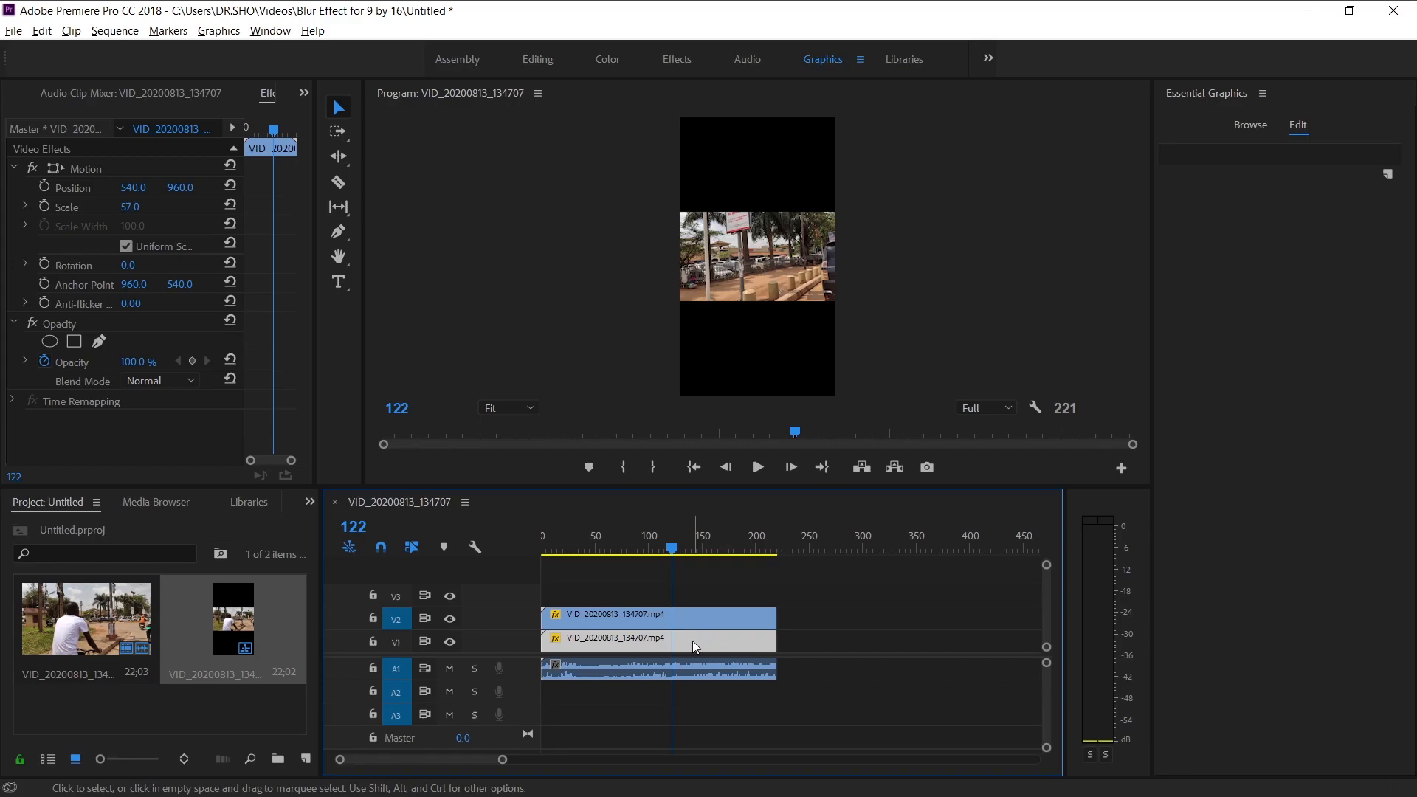
click(695, 618)
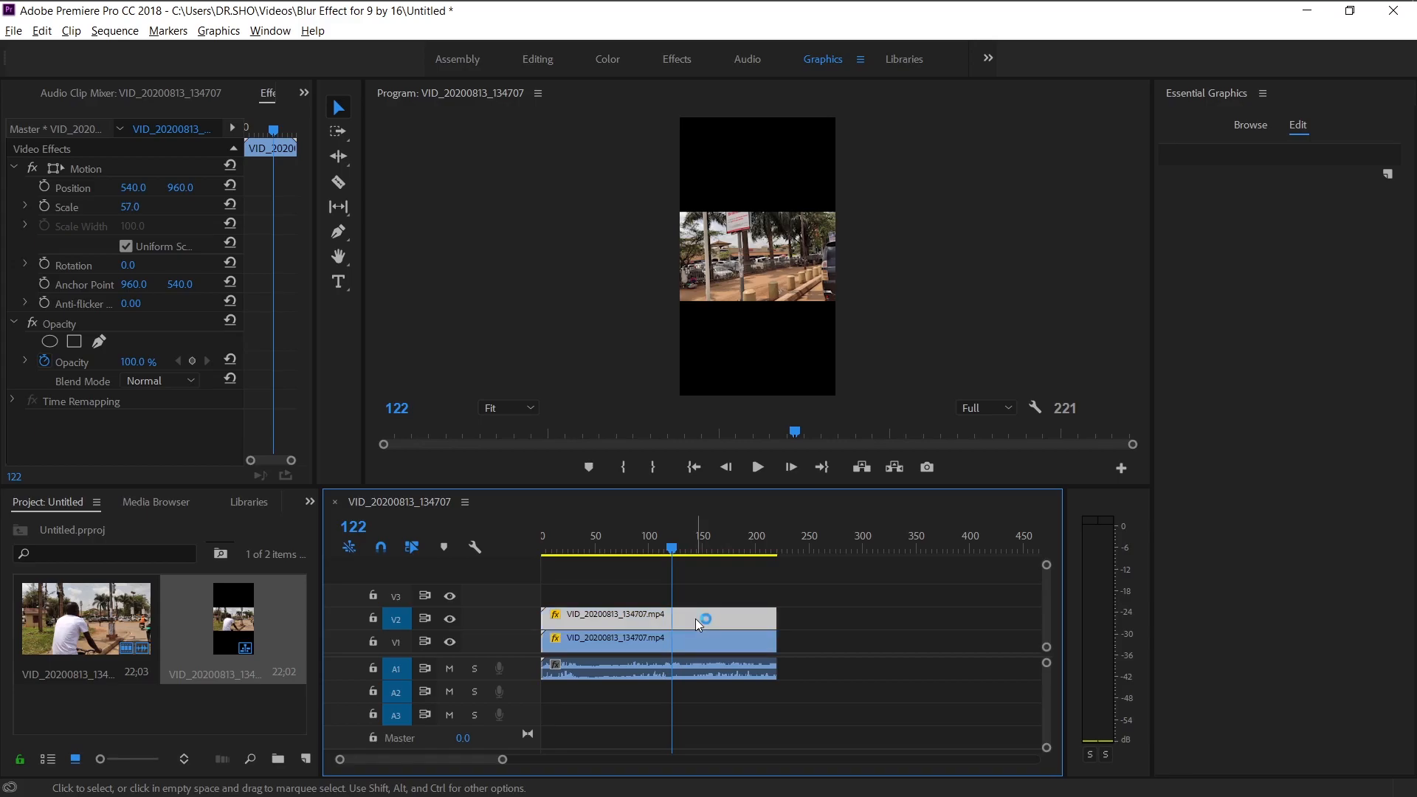
click(724, 644)
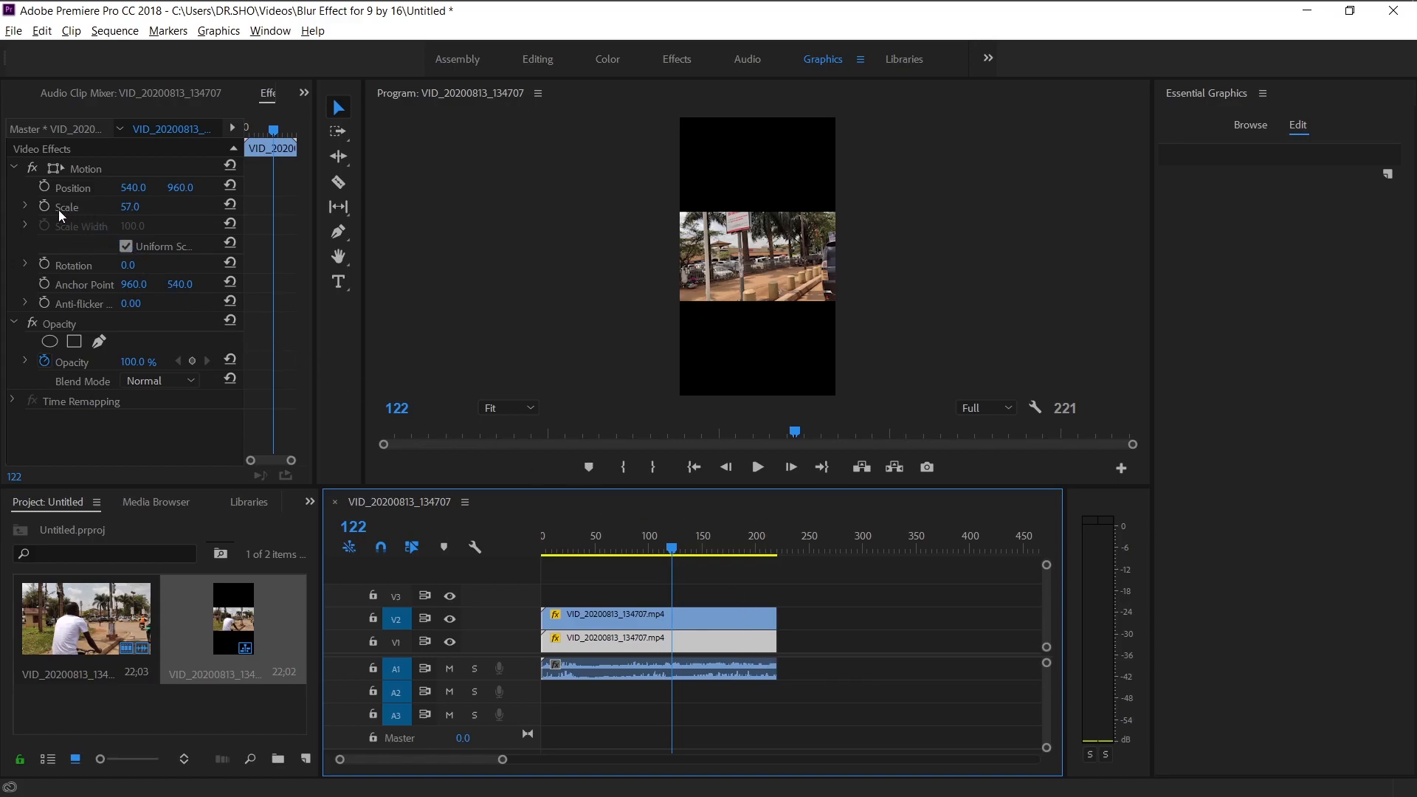
click(271, 94)
click(303, 92)
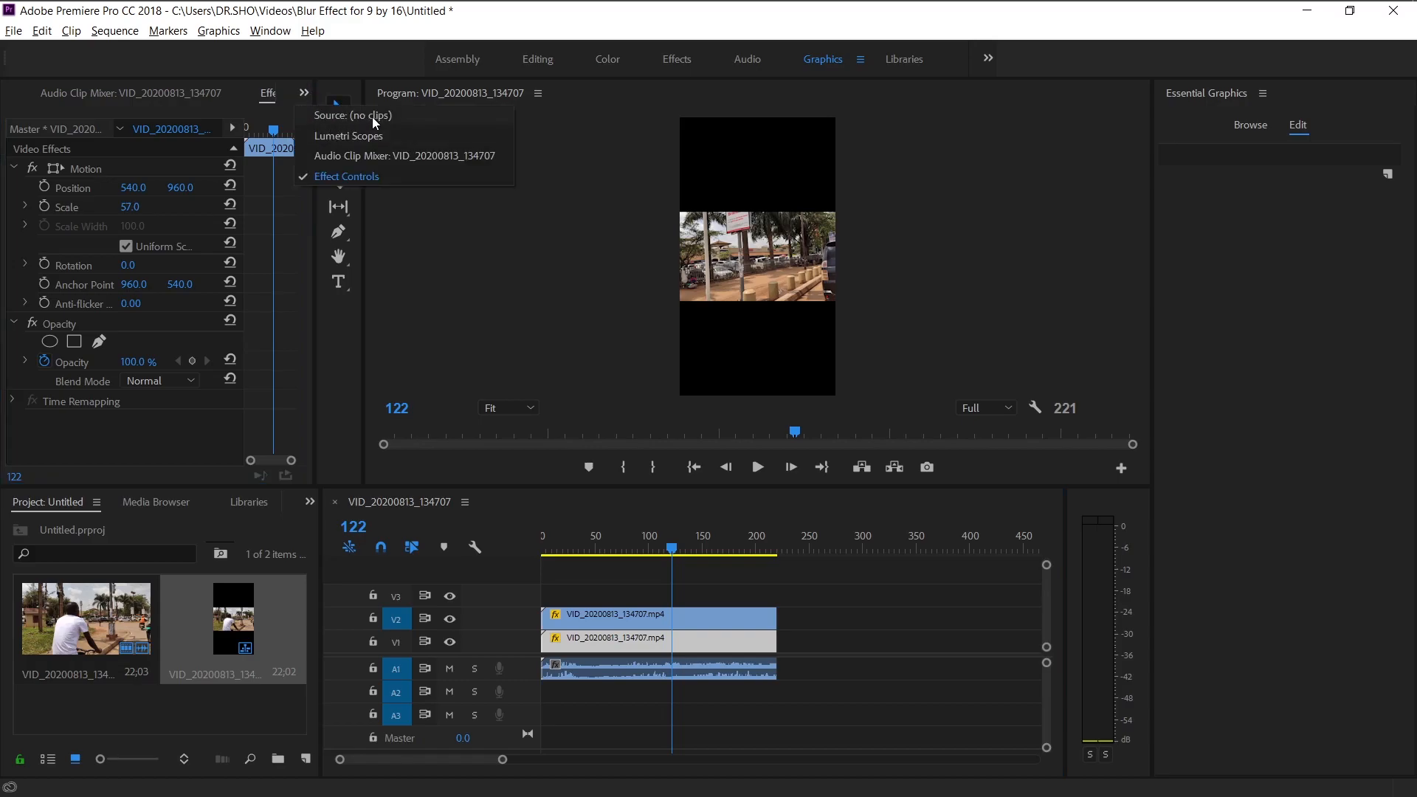
click(344, 175)
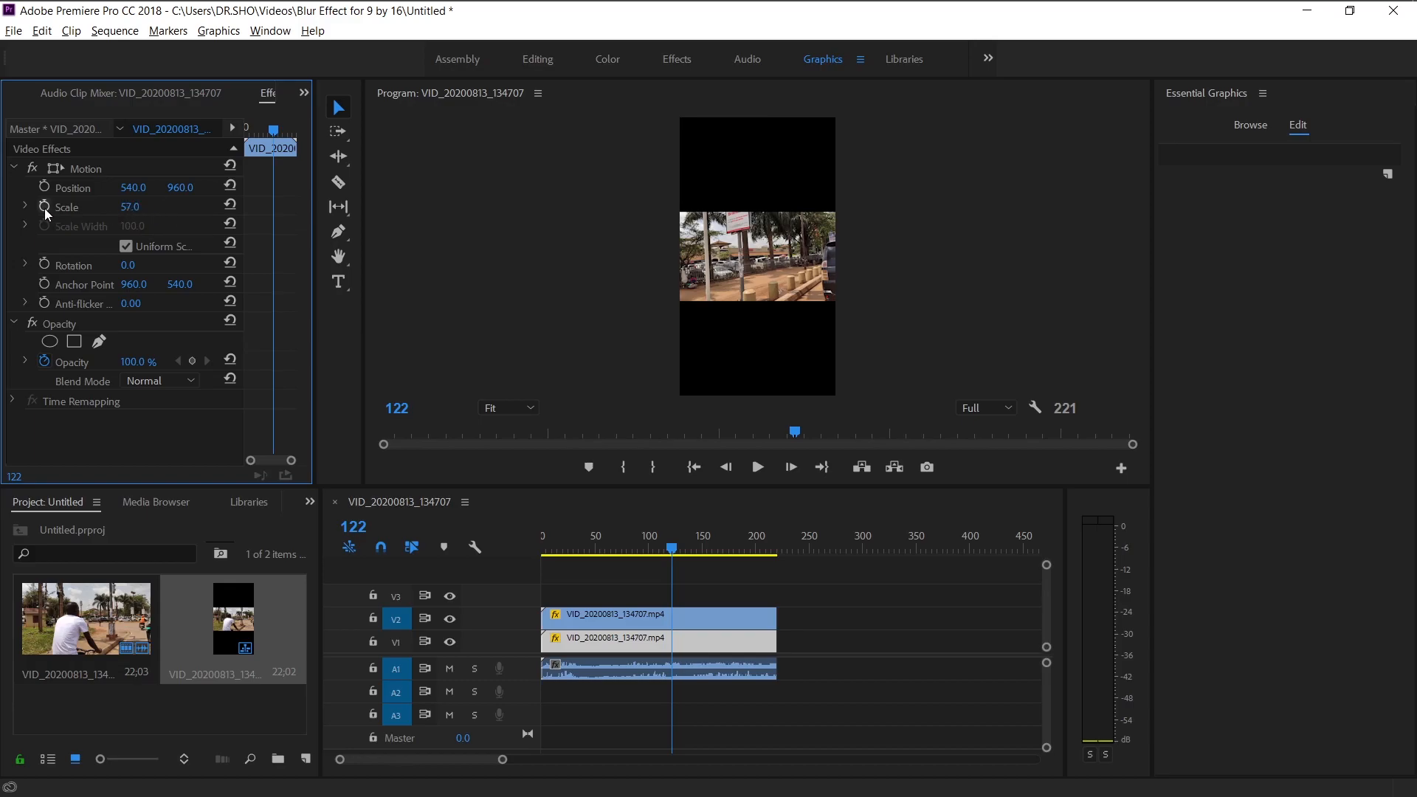
click(14, 169)
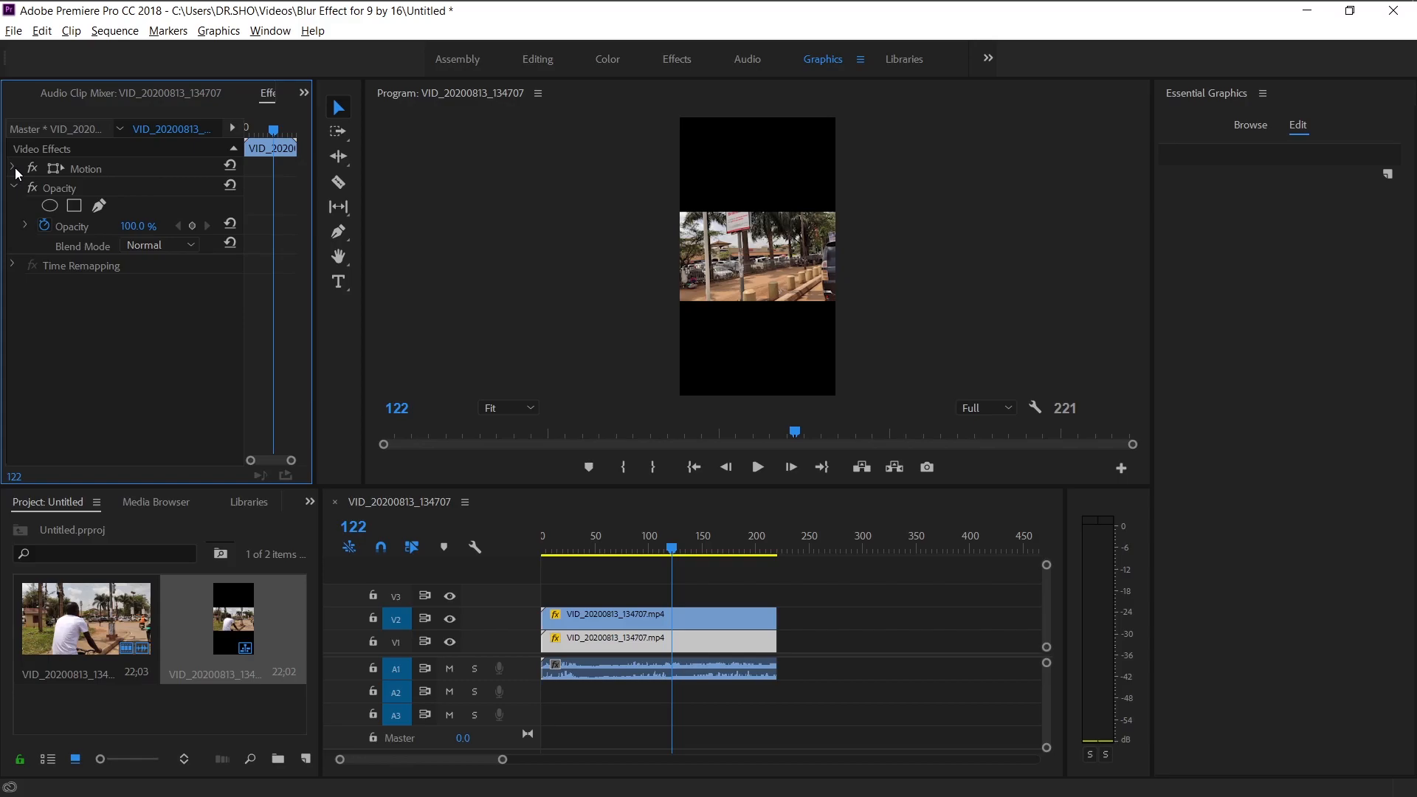
click(14, 168)
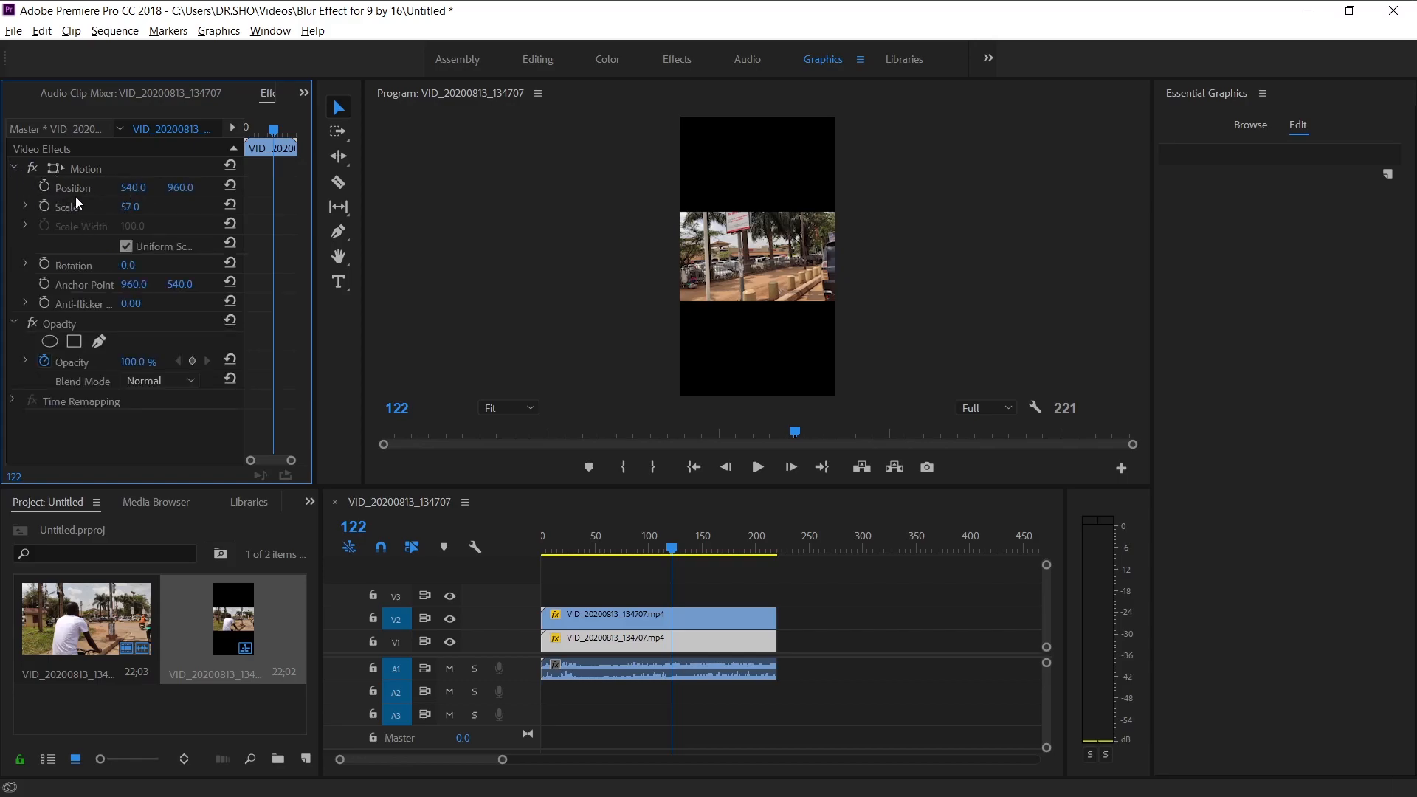
click(129, 207)
drag(129, 209, 222, 209)
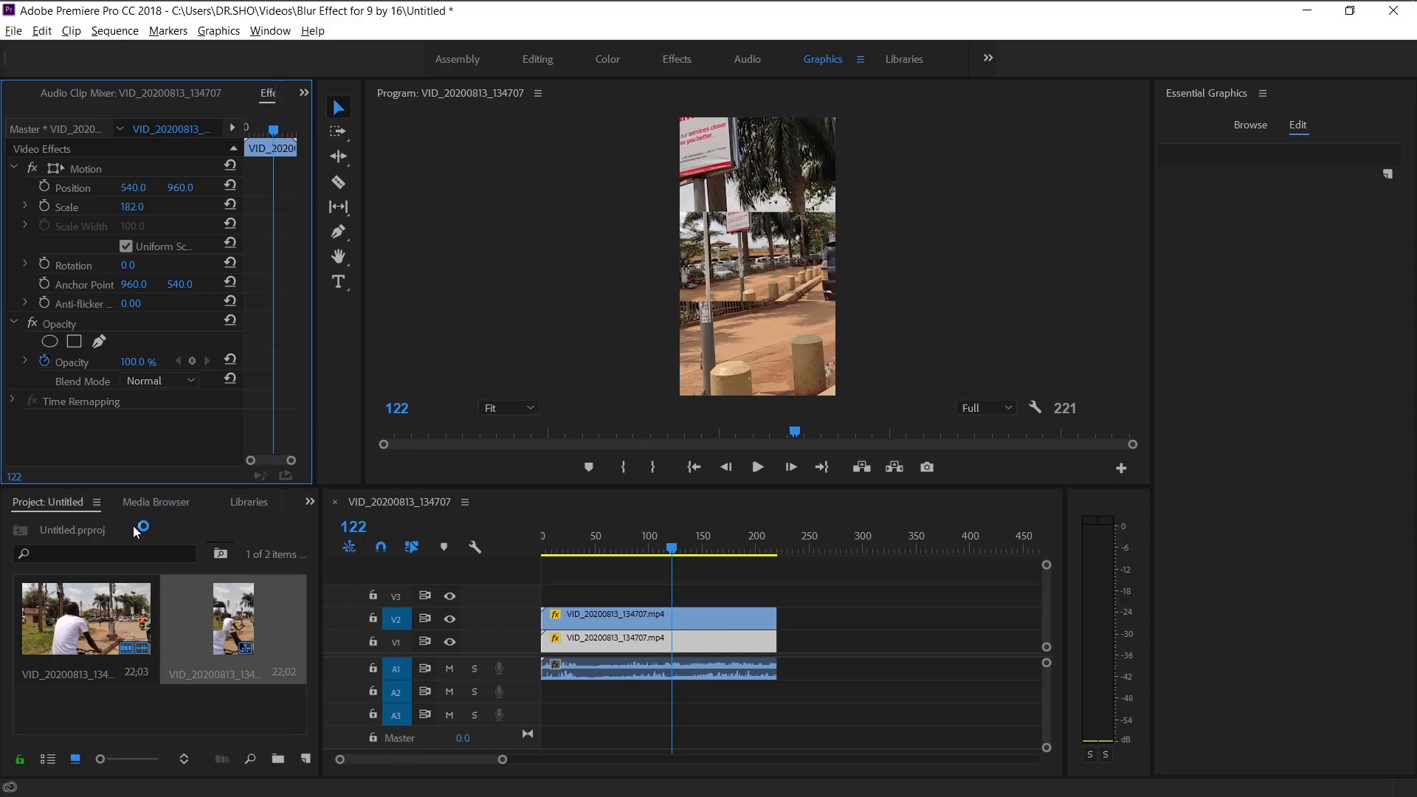
Find the Gaussian Blur effect and apply it to the background clip on V1.
click(1012, 293)
click(757, 639)
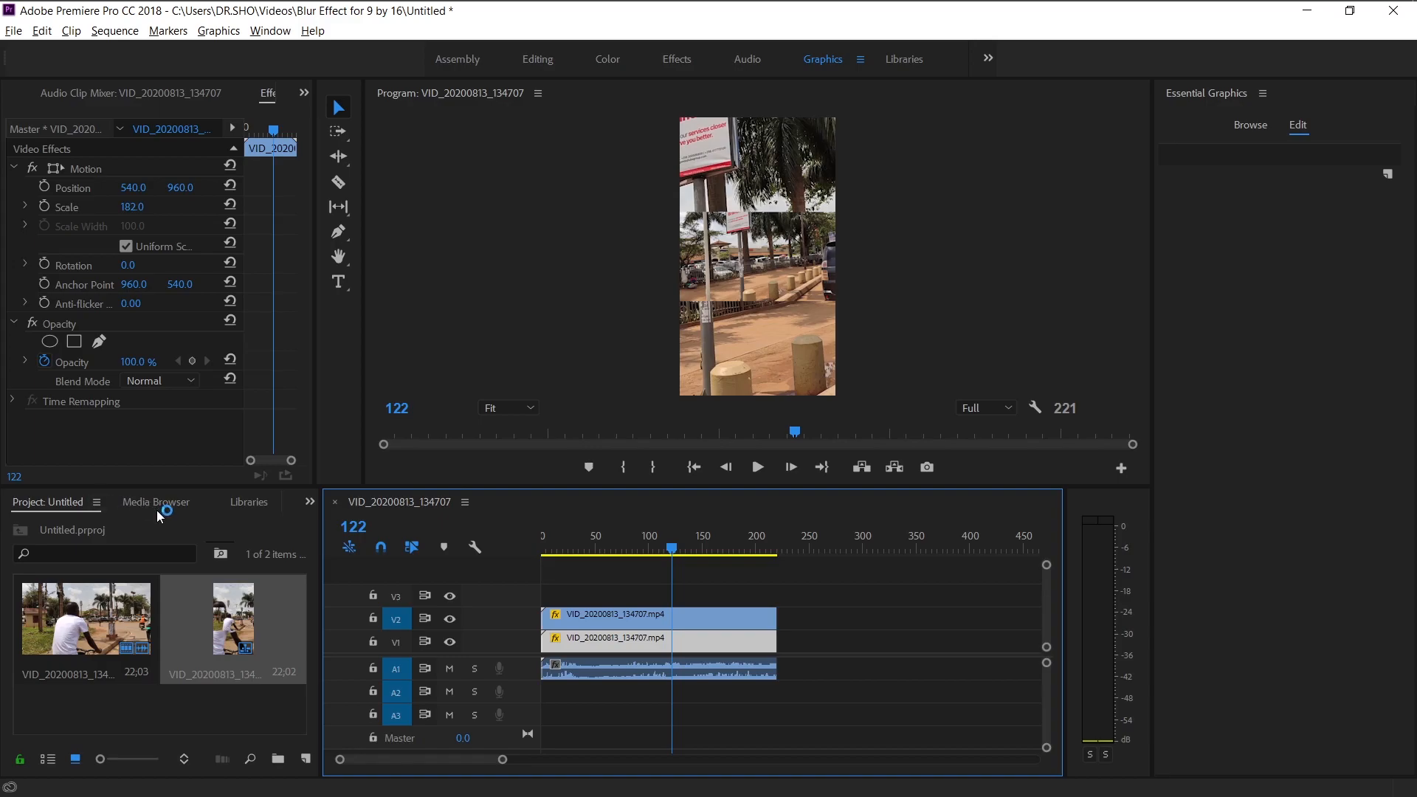
click(308, 502)
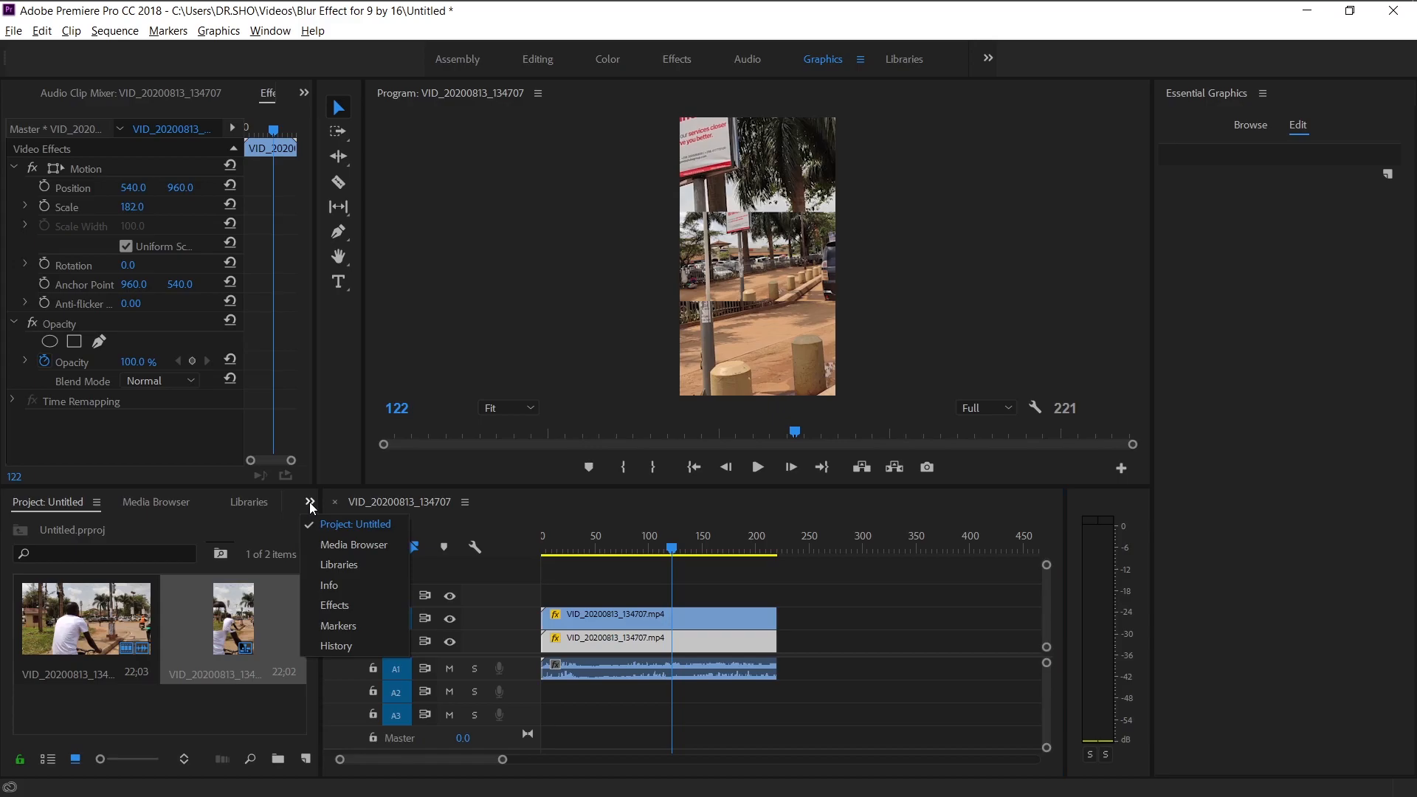
click(338, 610)
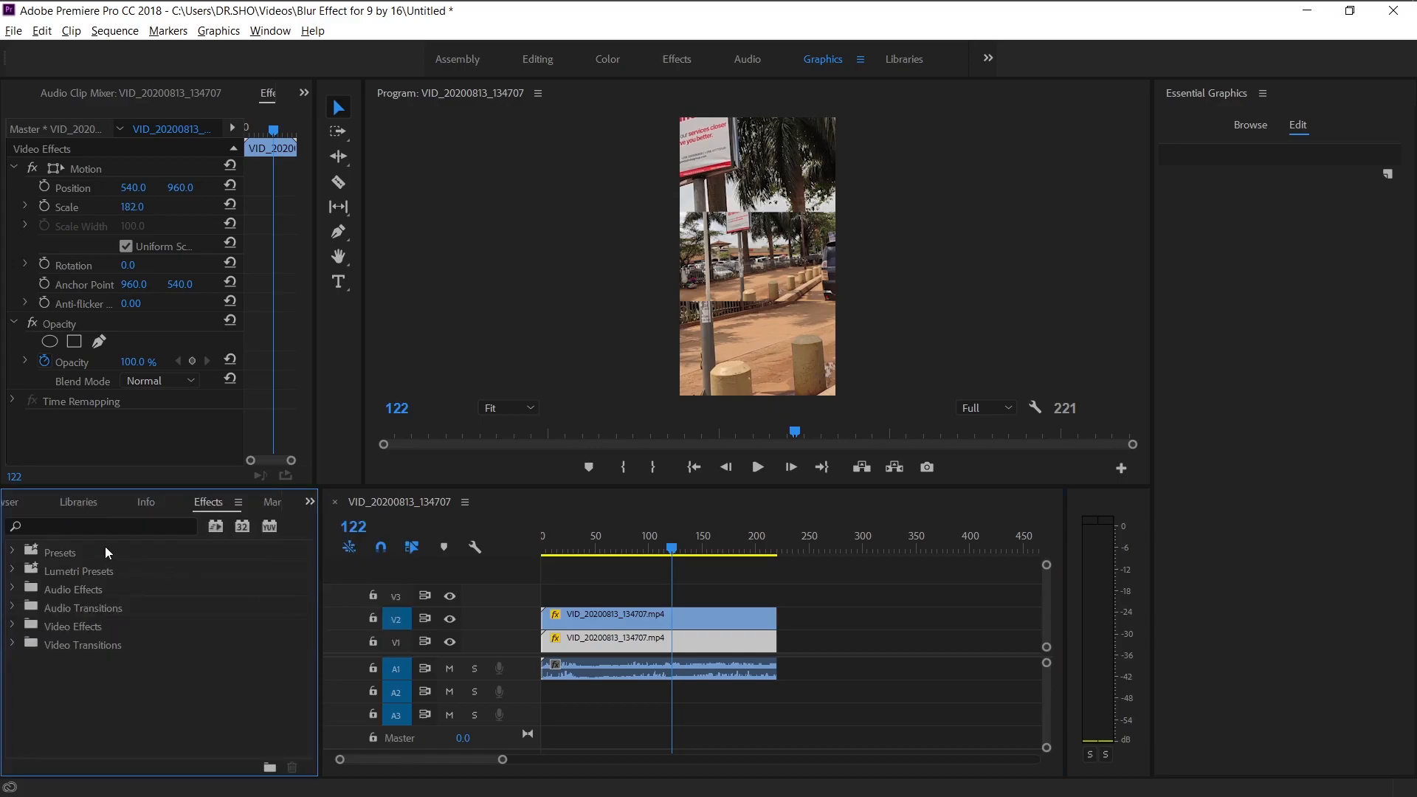
click(107, 526)
text(blur)
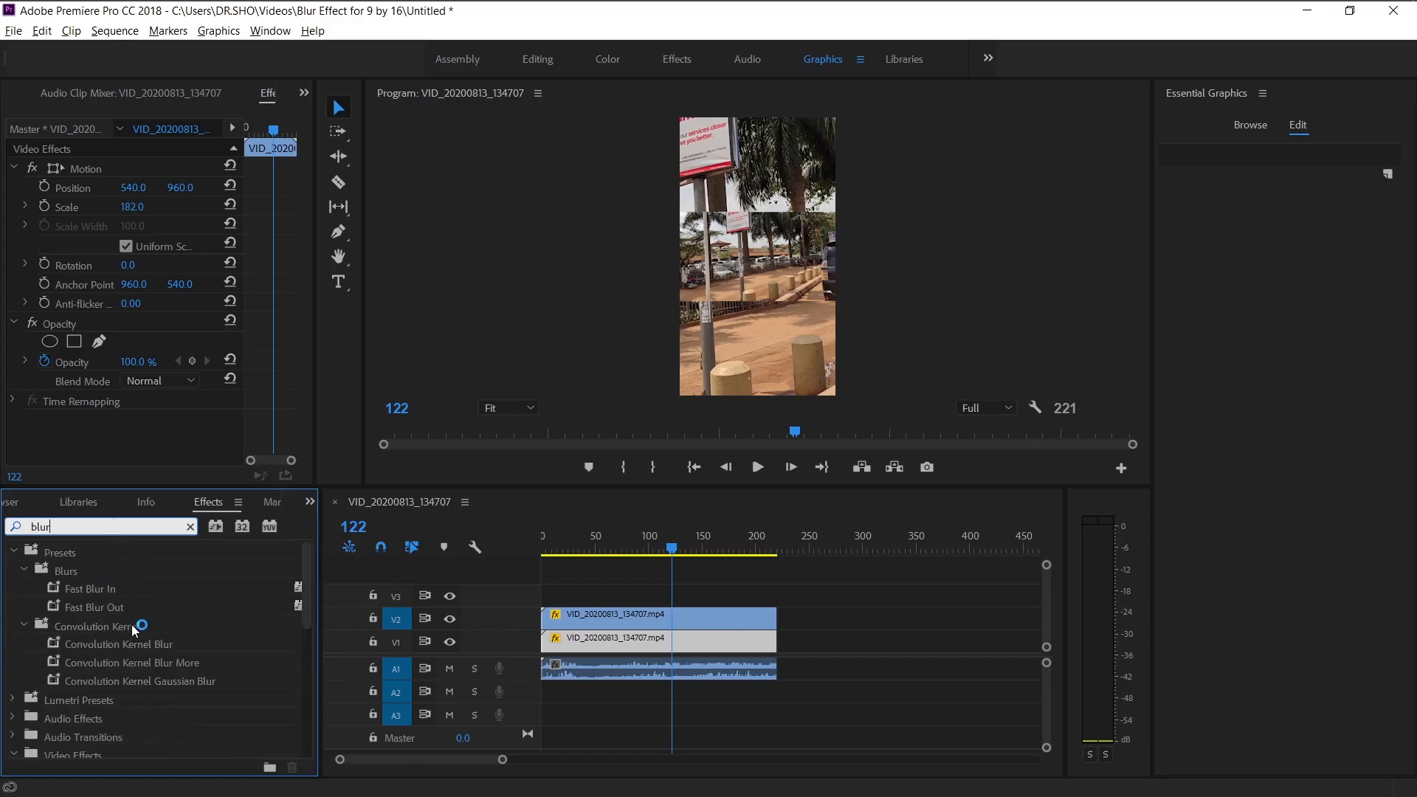
scroll(133, 683, down, 3)
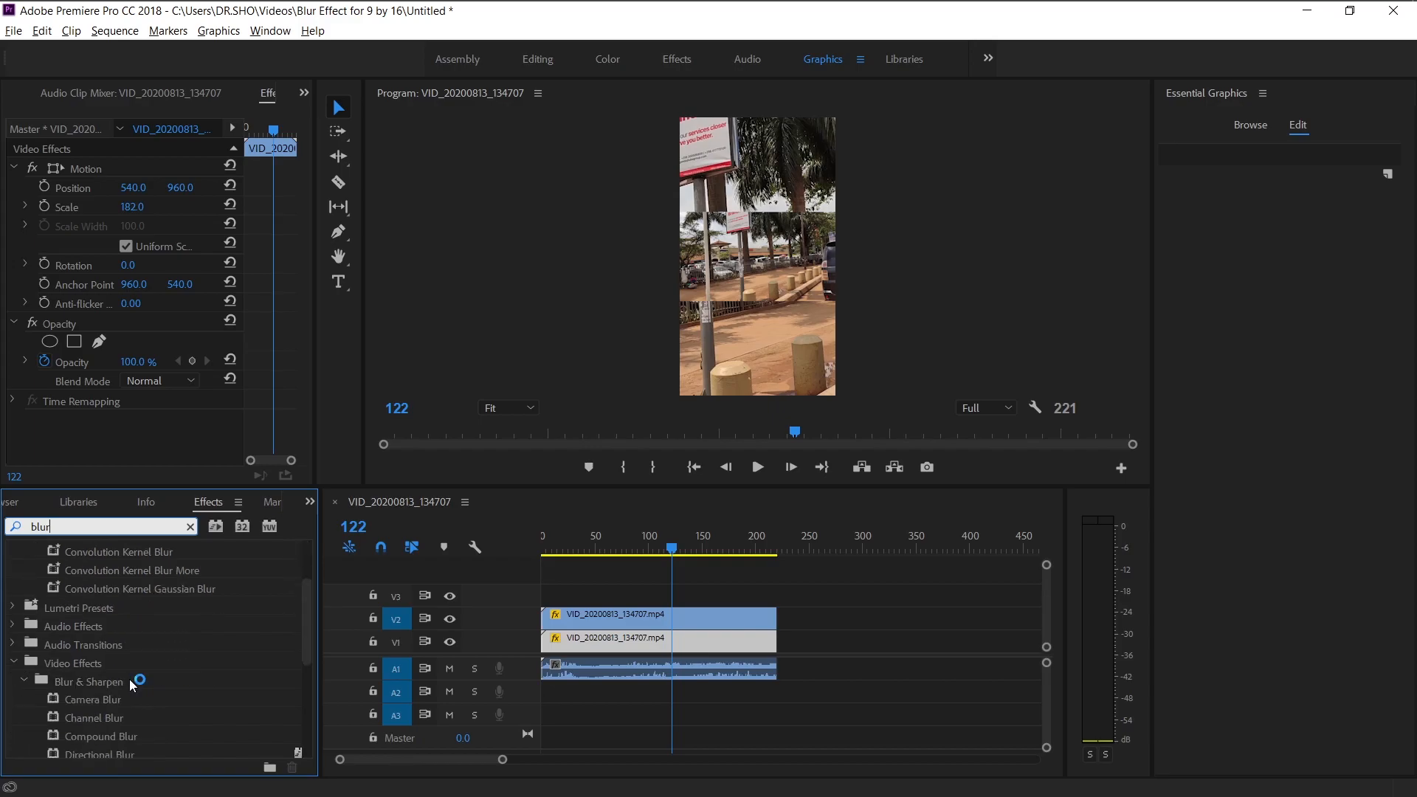
scroll(107, 738, down, 1)
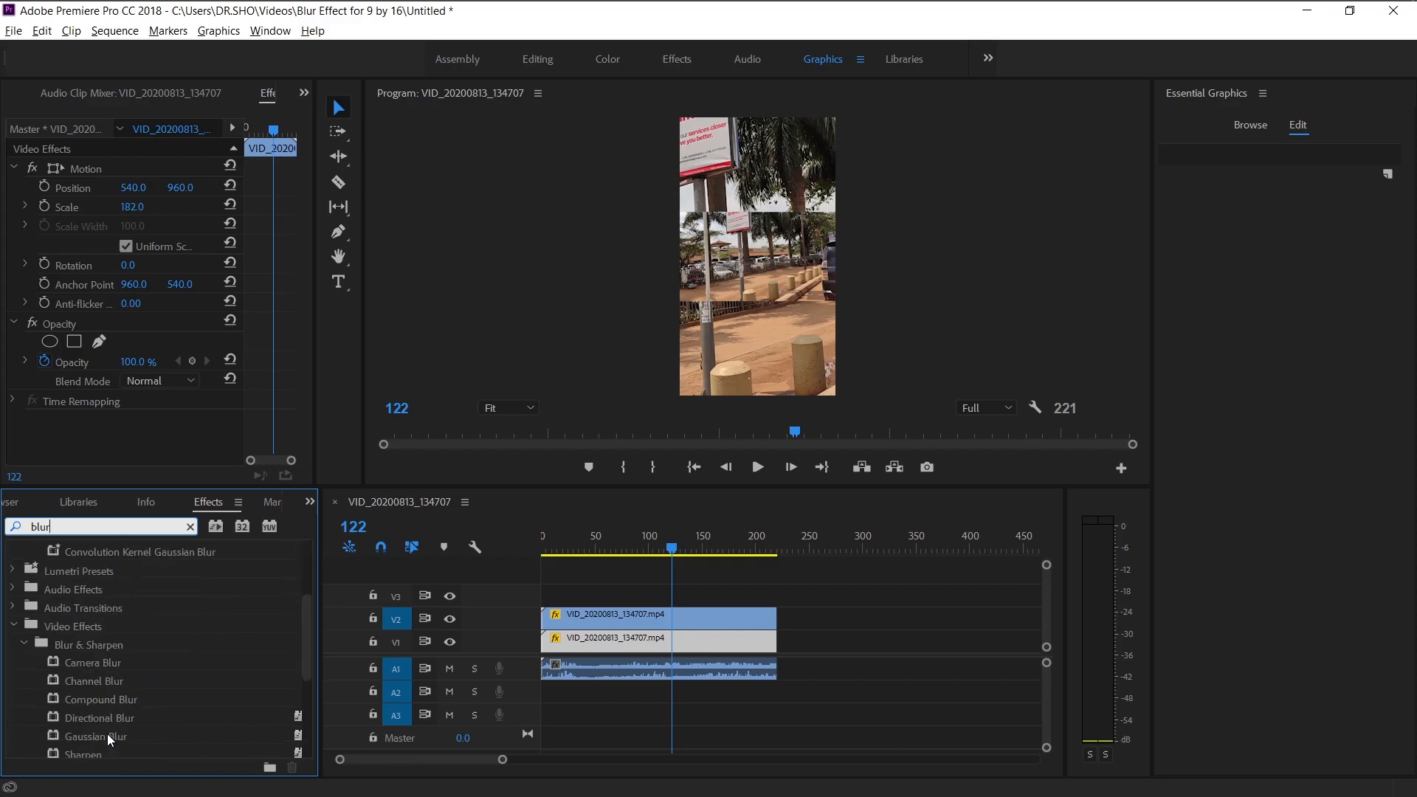
scroll(111, 685, down, 1)
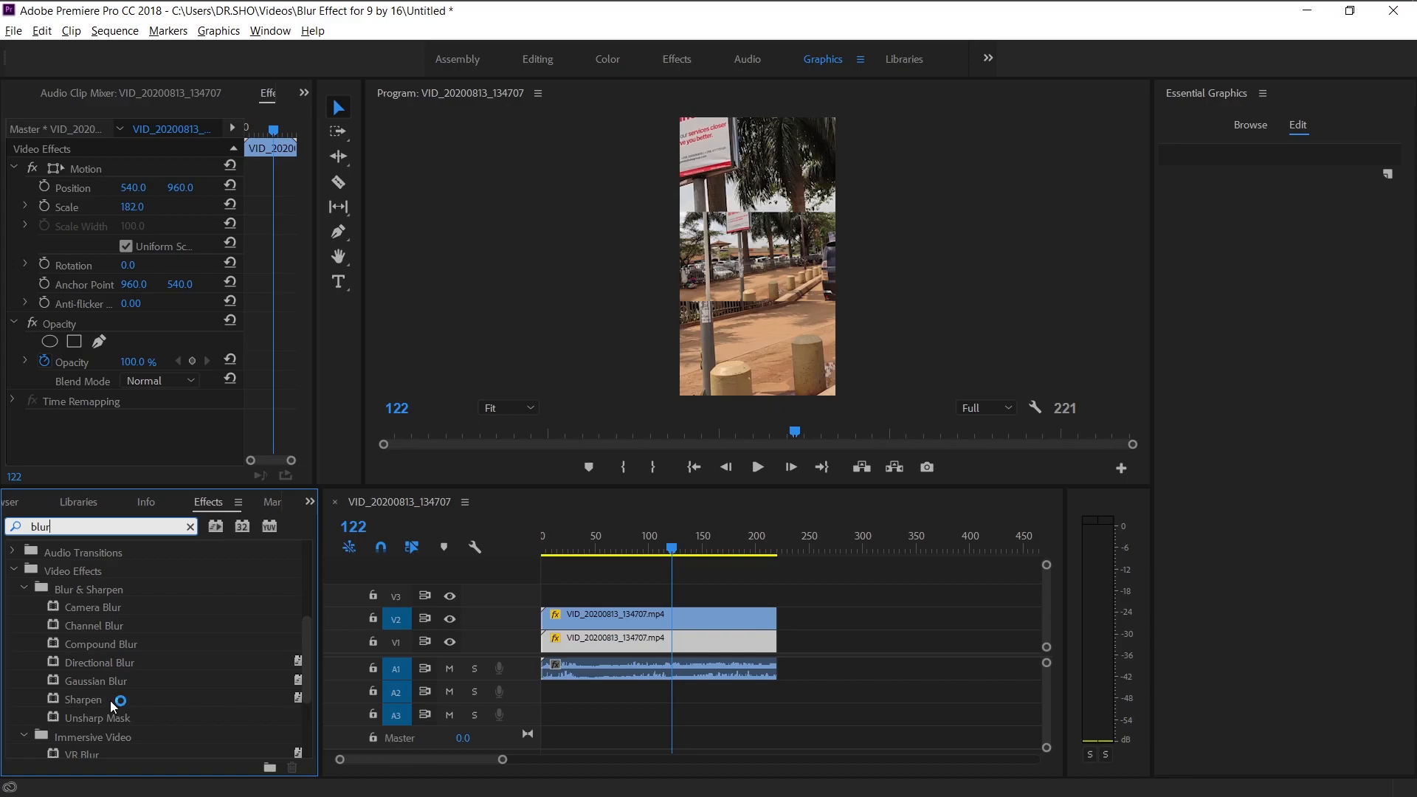
click(106, 681)
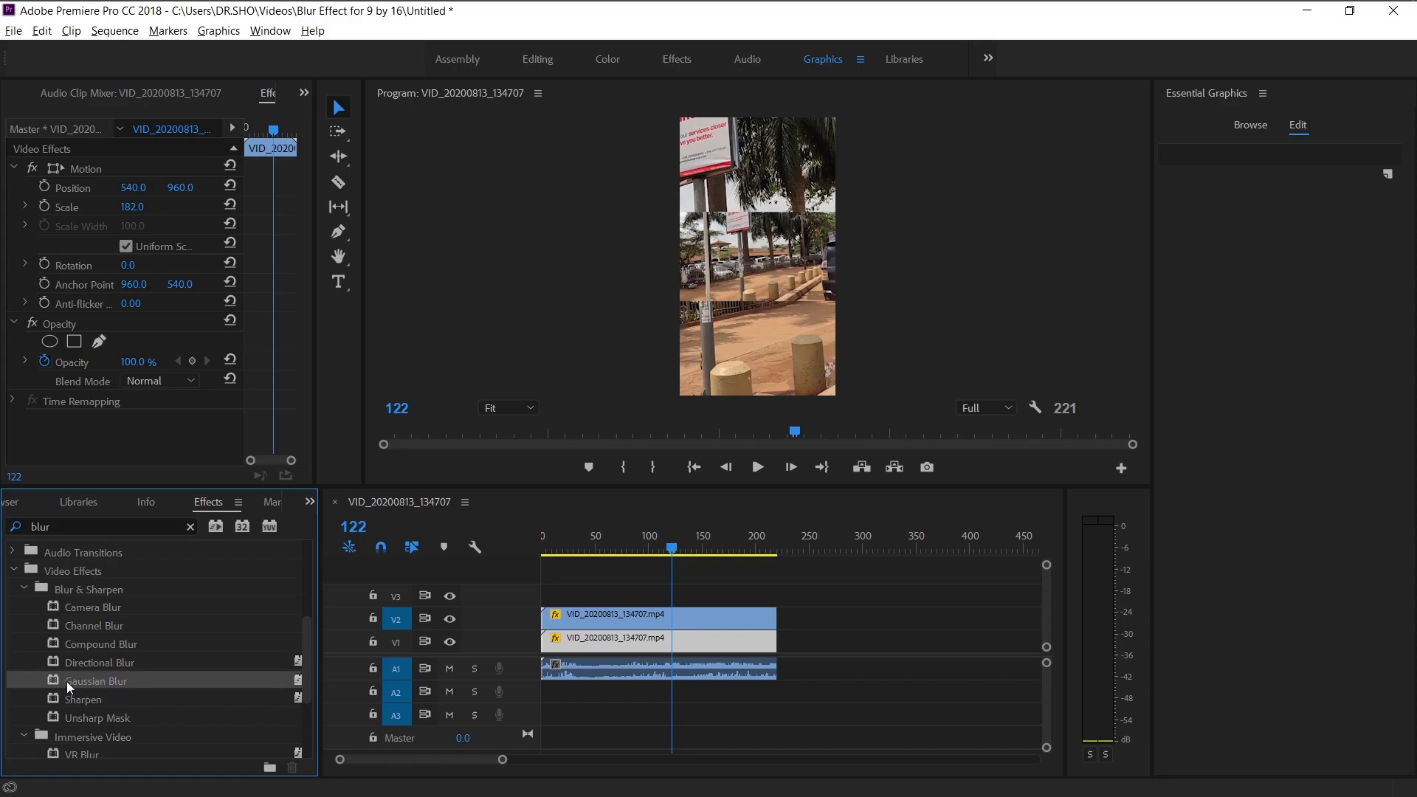
drag(68, 681, 573, 640)
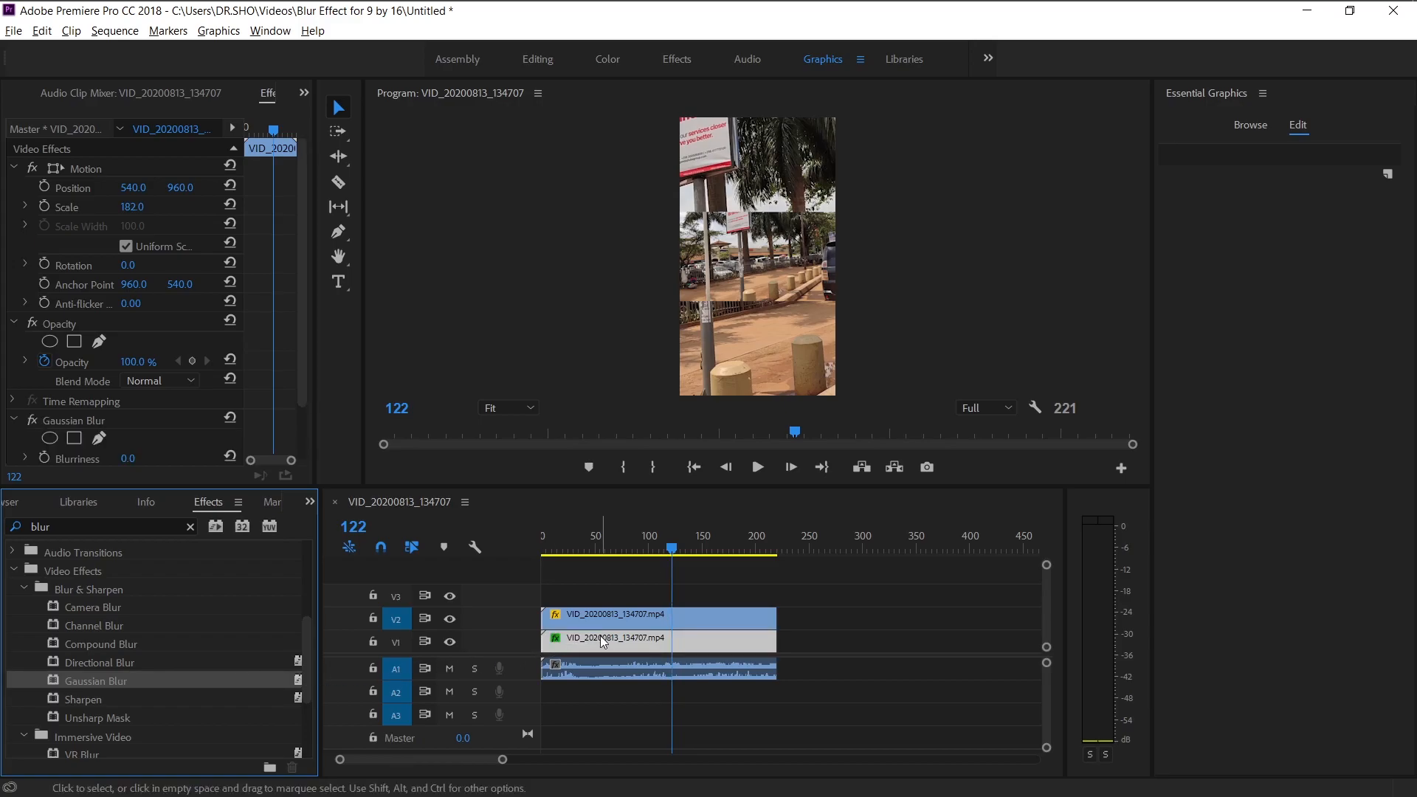
Set the Gaussian Blur blurriness of the background clip to 71.
click(396, 640)
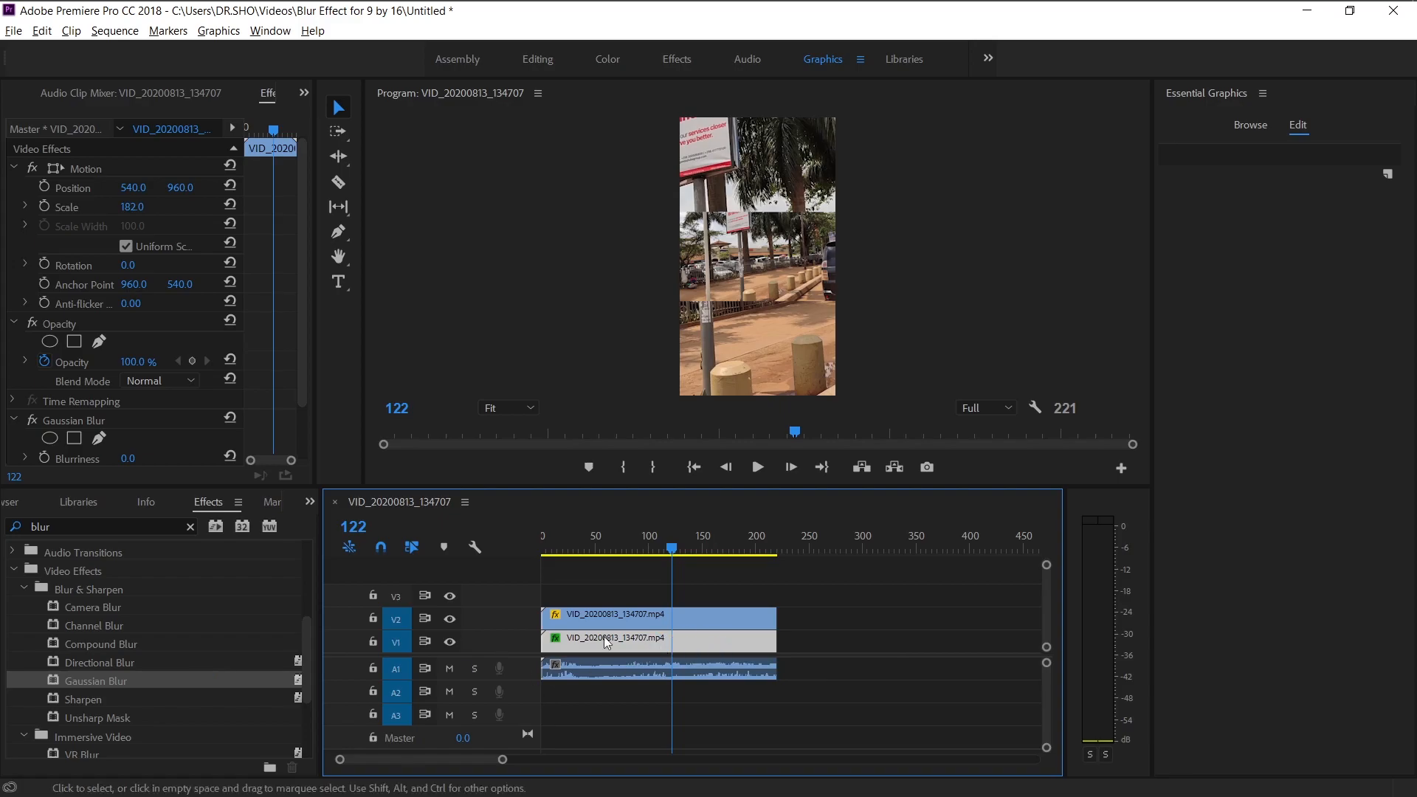
drag(299, 237, 300, 256)
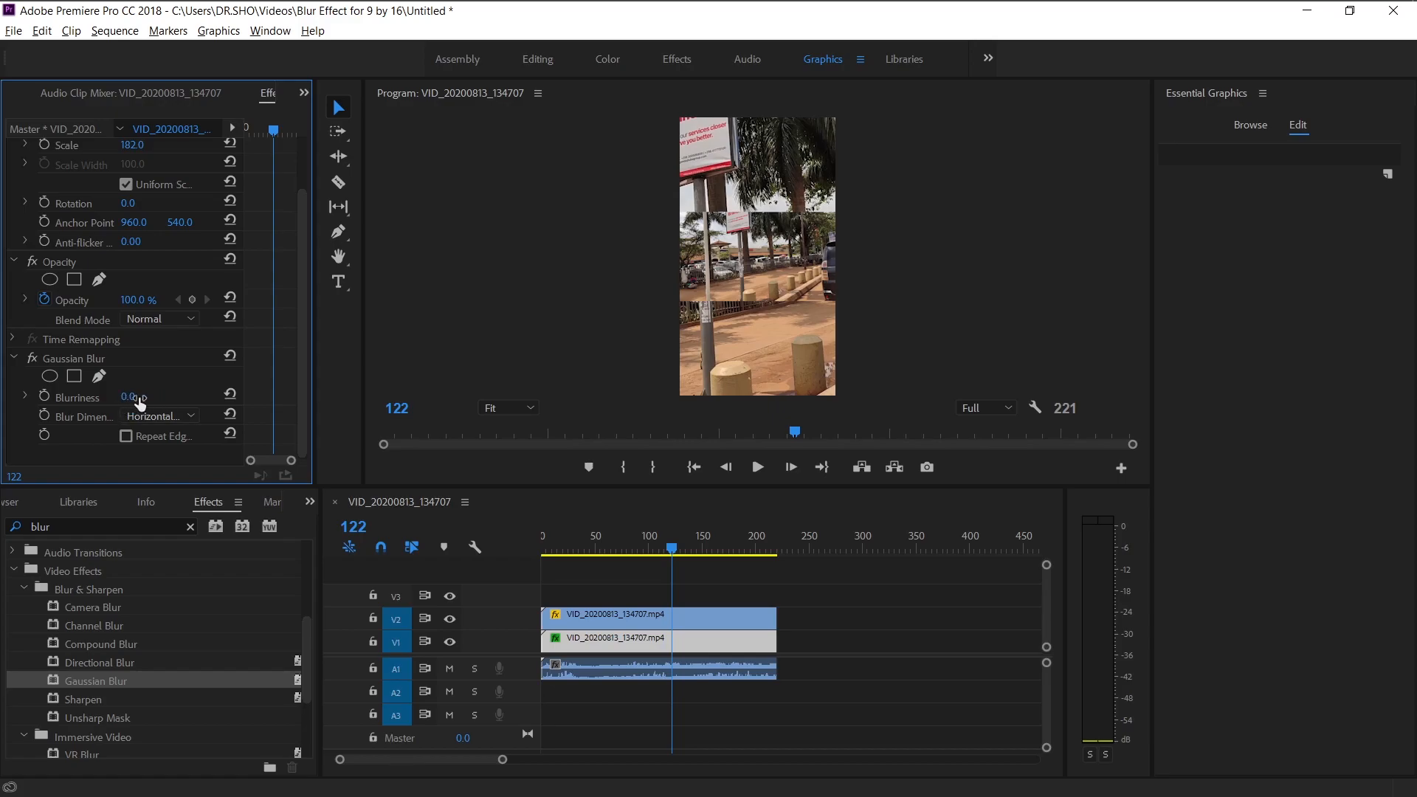
drag(132, 405, 236, 404)
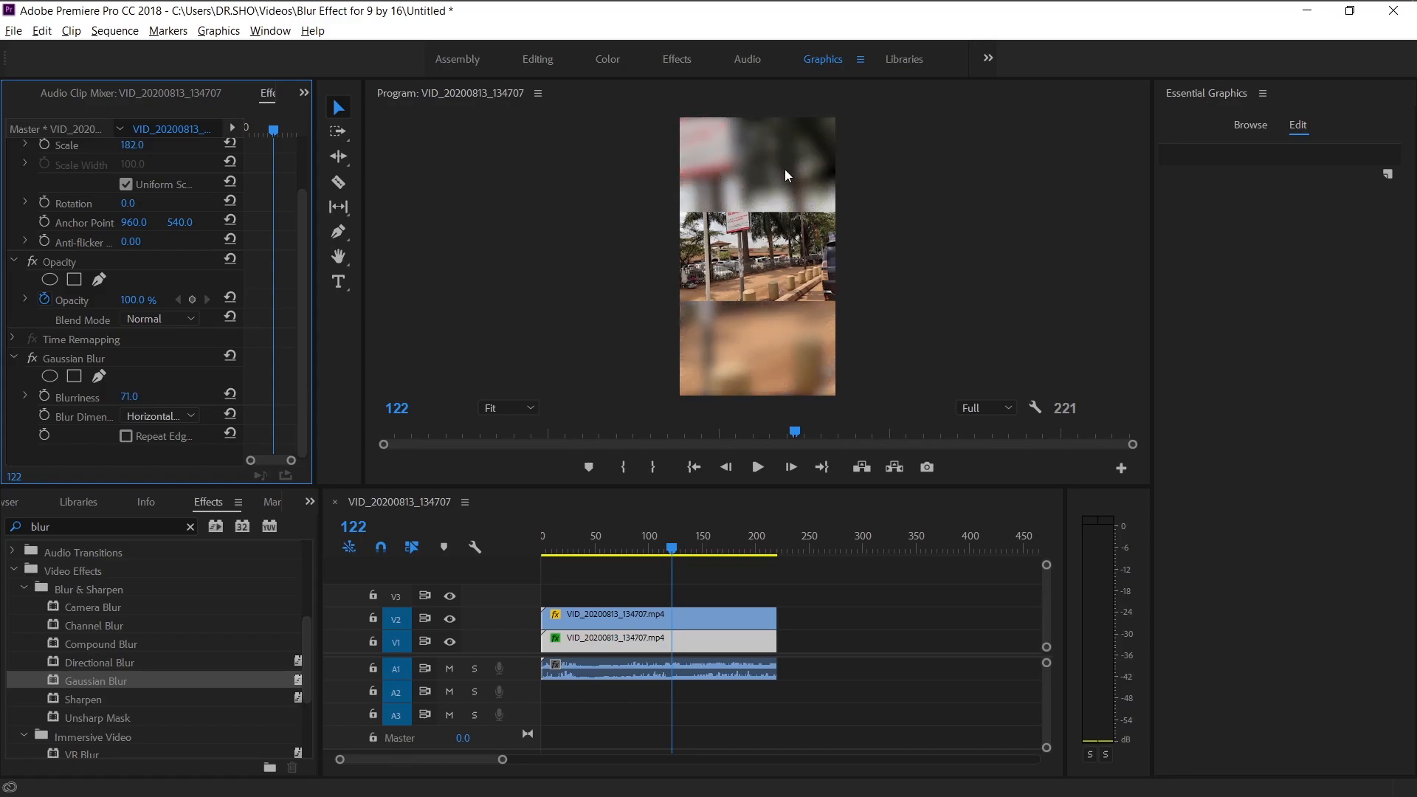
Lower the Gaussian Blur blurriness to 67 while checking the blurred background up close.
click(526, 408)
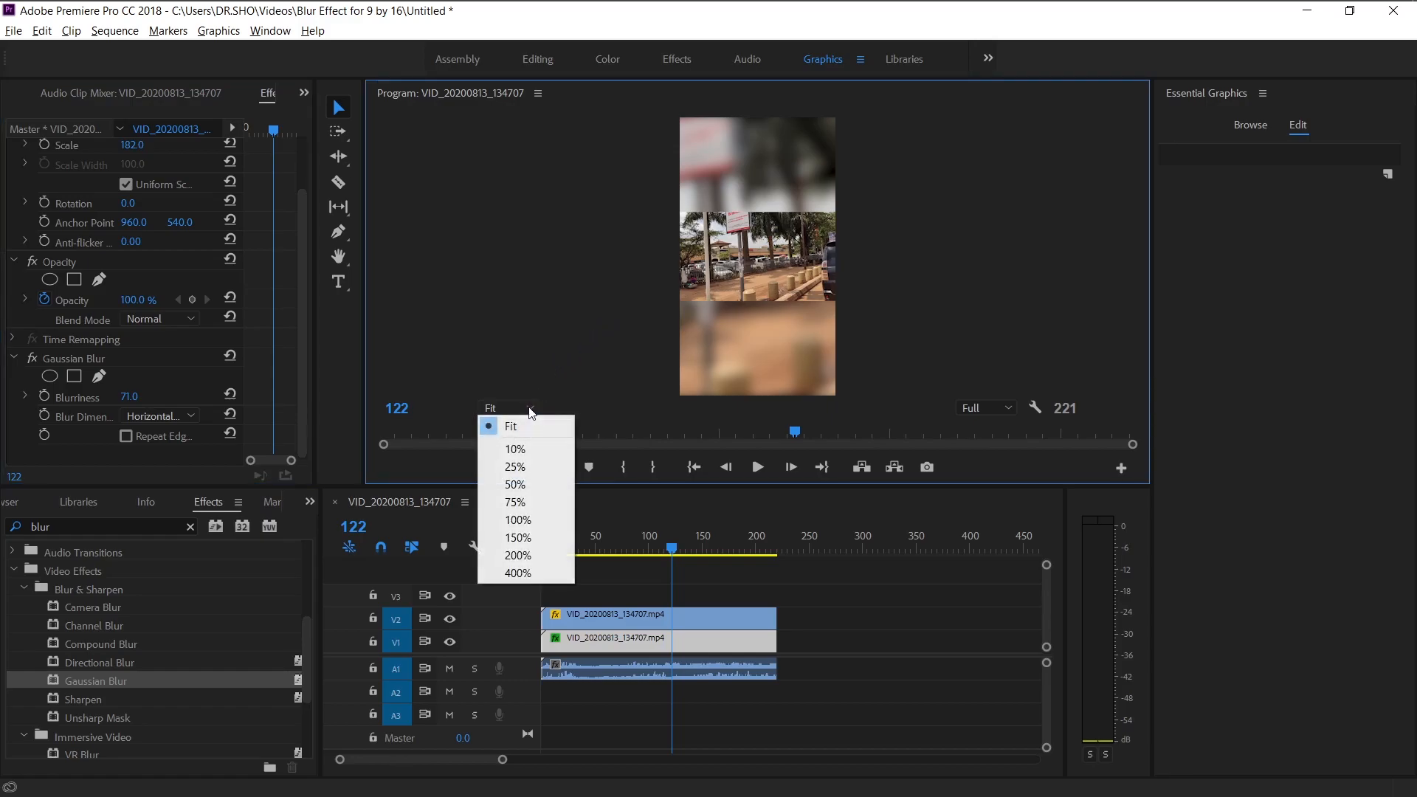
click(547, 484)
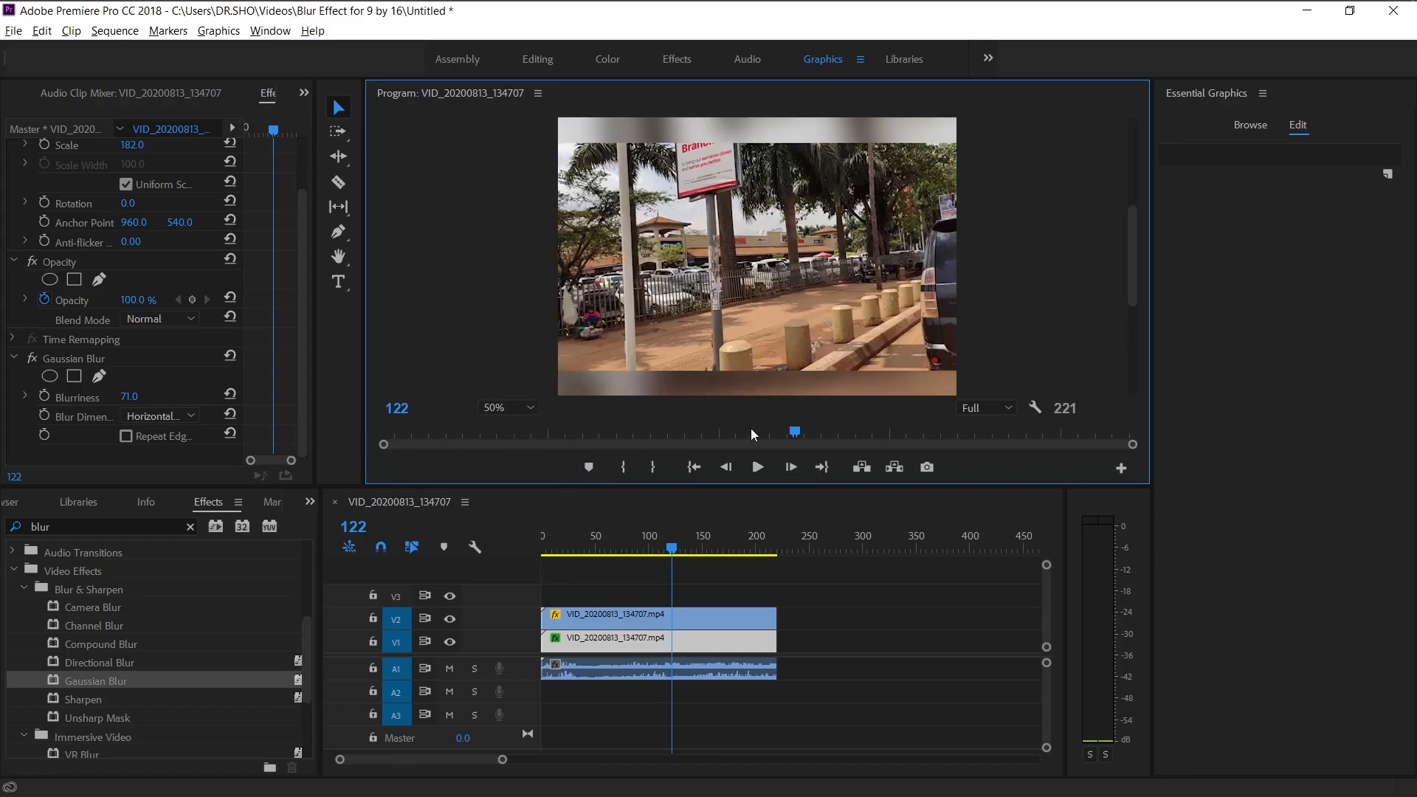
drag(1135, 287, 1139, 212)
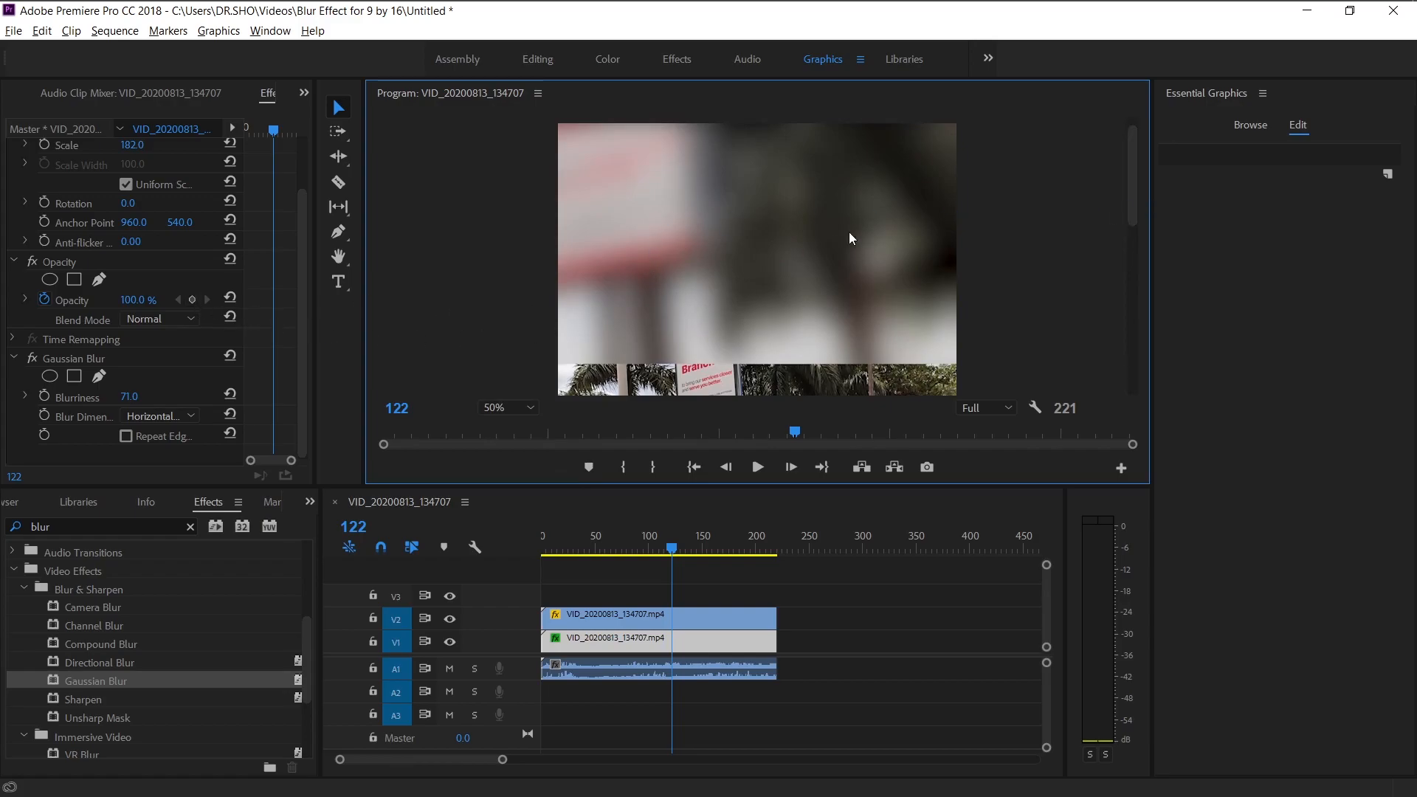
mouse_move(129, 397)
mouse_down()
mouse_move(96, 396)
mouse_move(126, 396)
mouse_up()
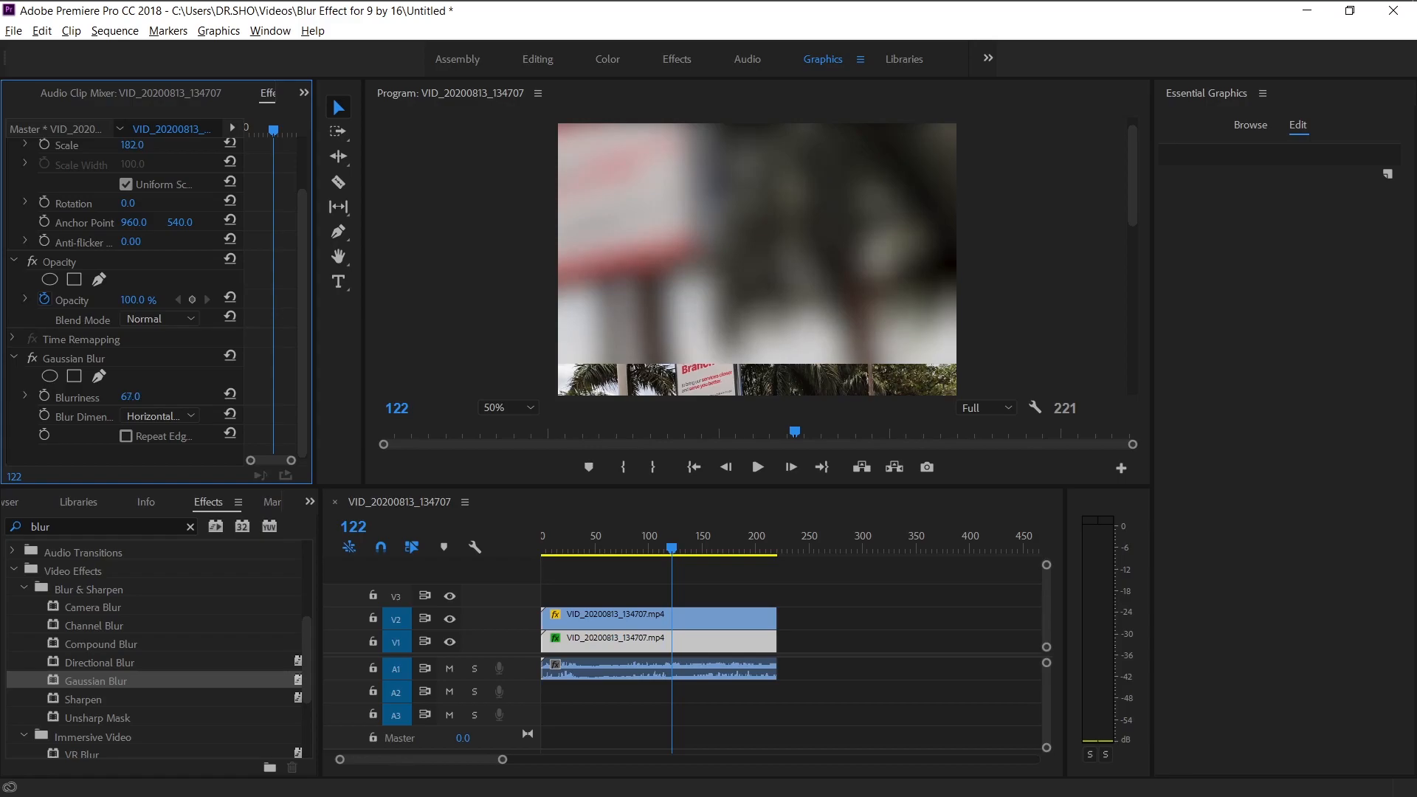
drag(1139, 194, 1134, 267)
click(529, 408)
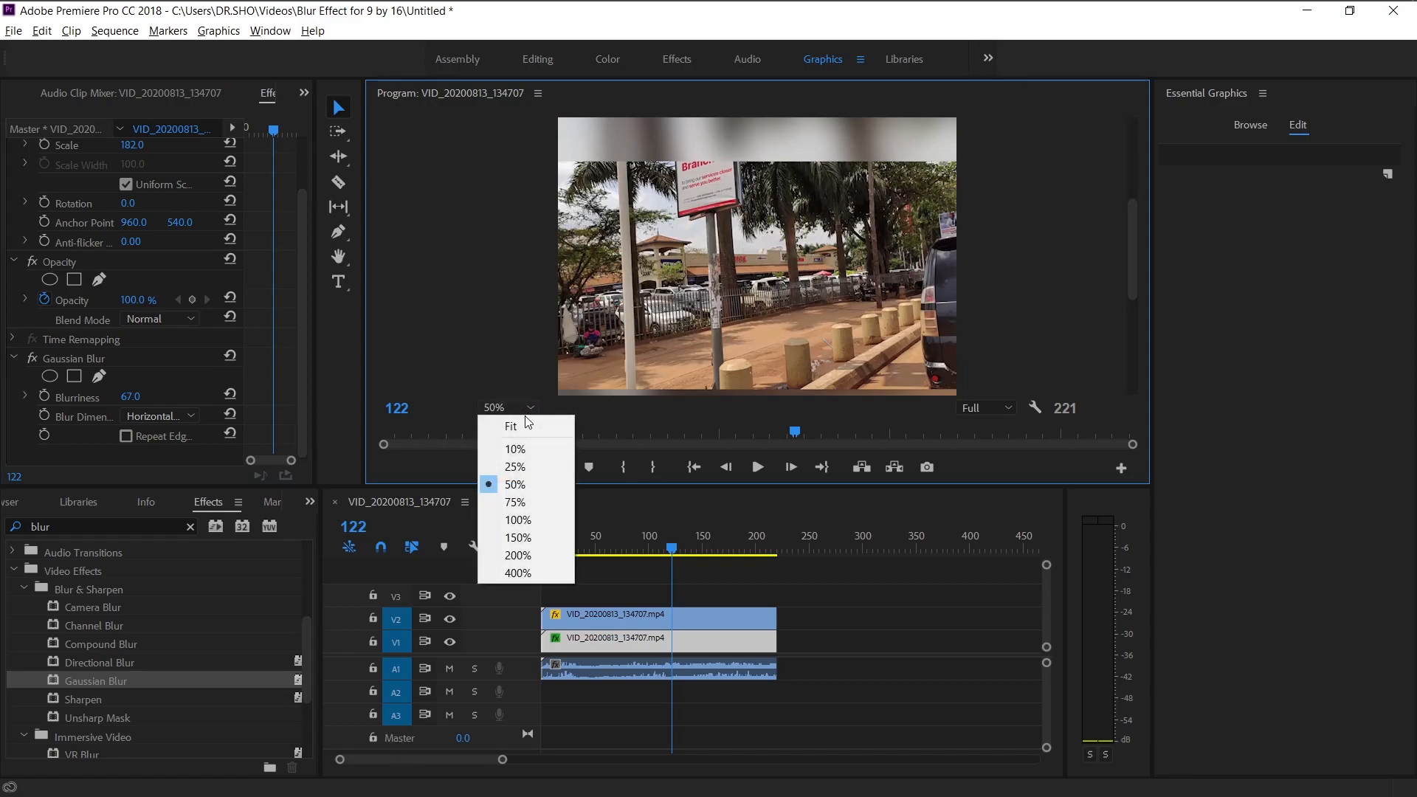
click(525, 428)
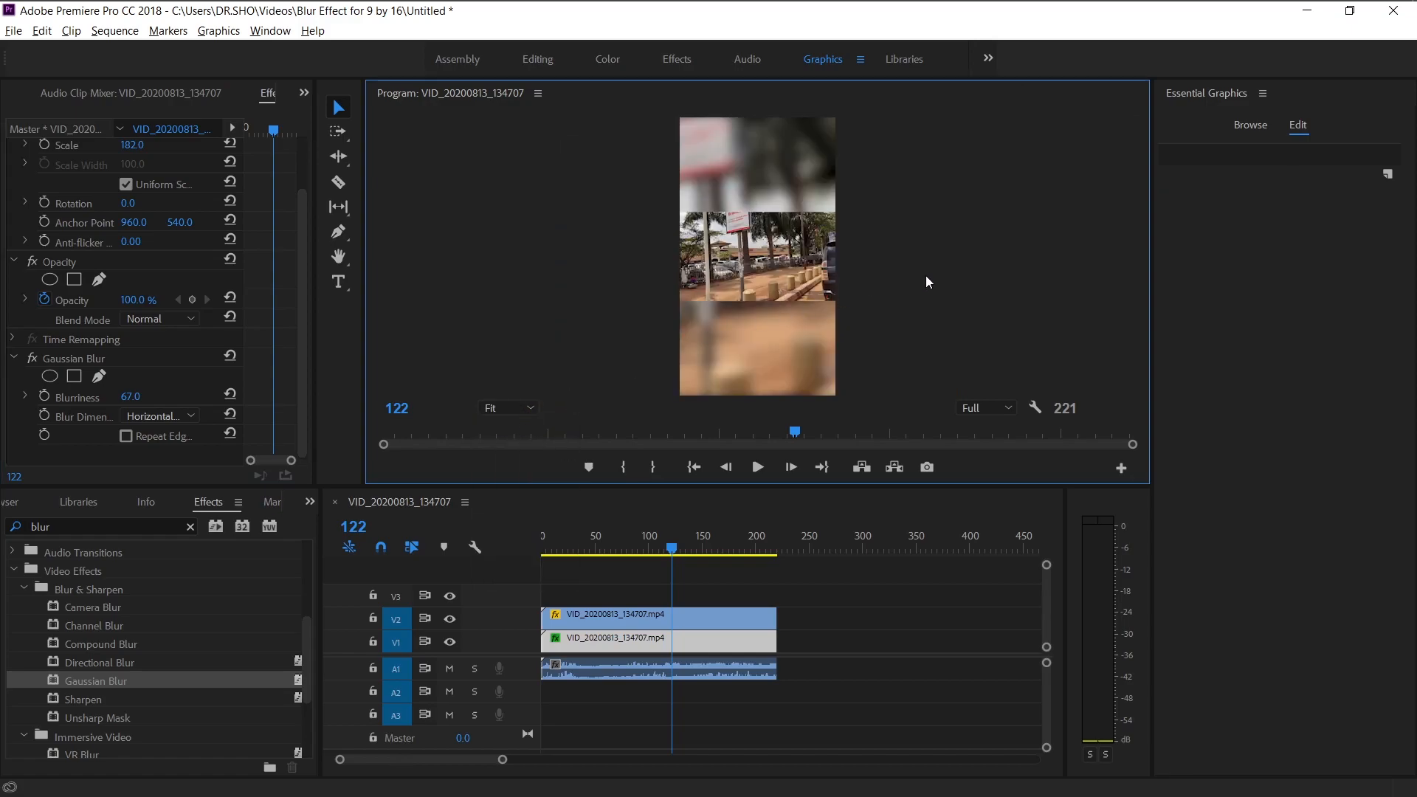
Play back the sequence from the start to preview the blurred vertical result.
drag(585, 547, 525, 548)
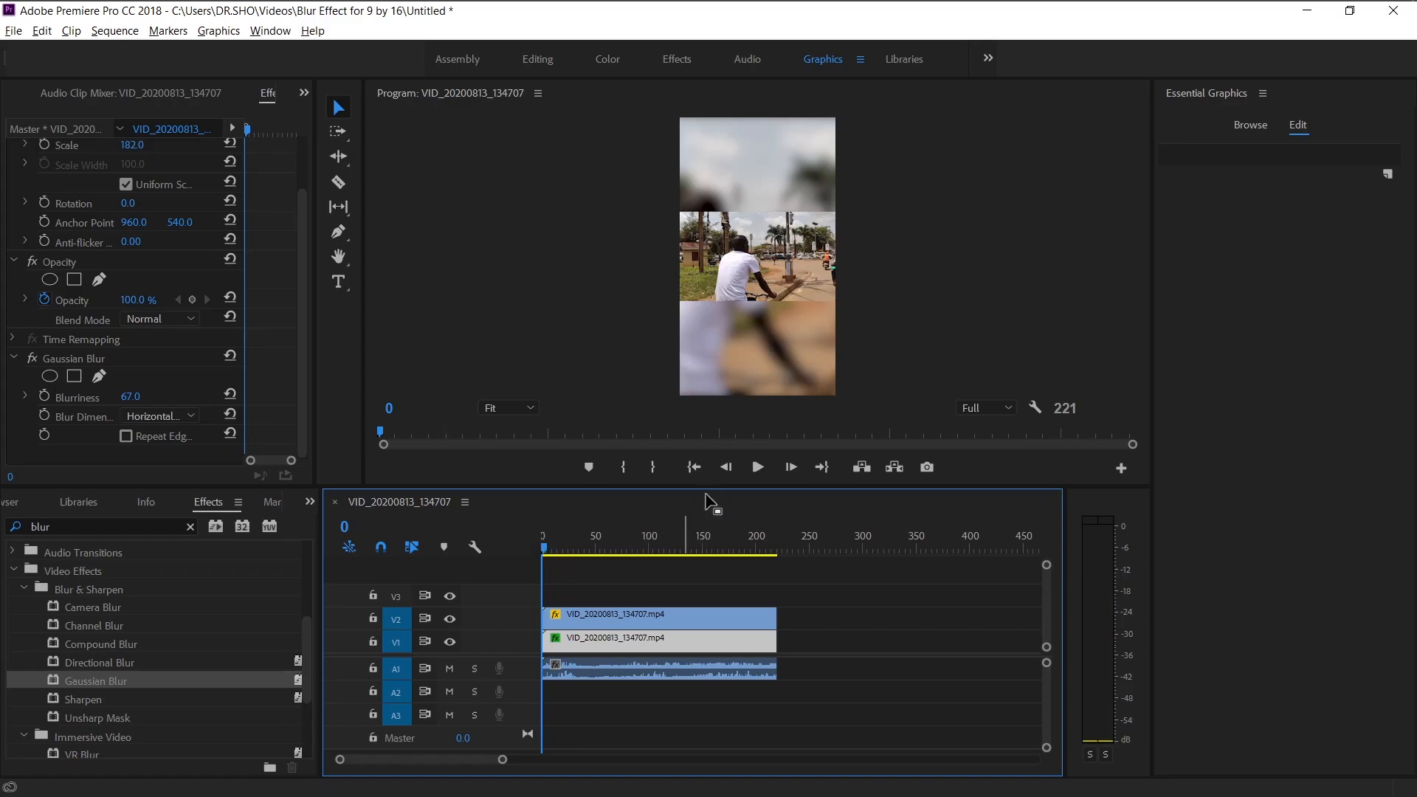
click(759, 468)
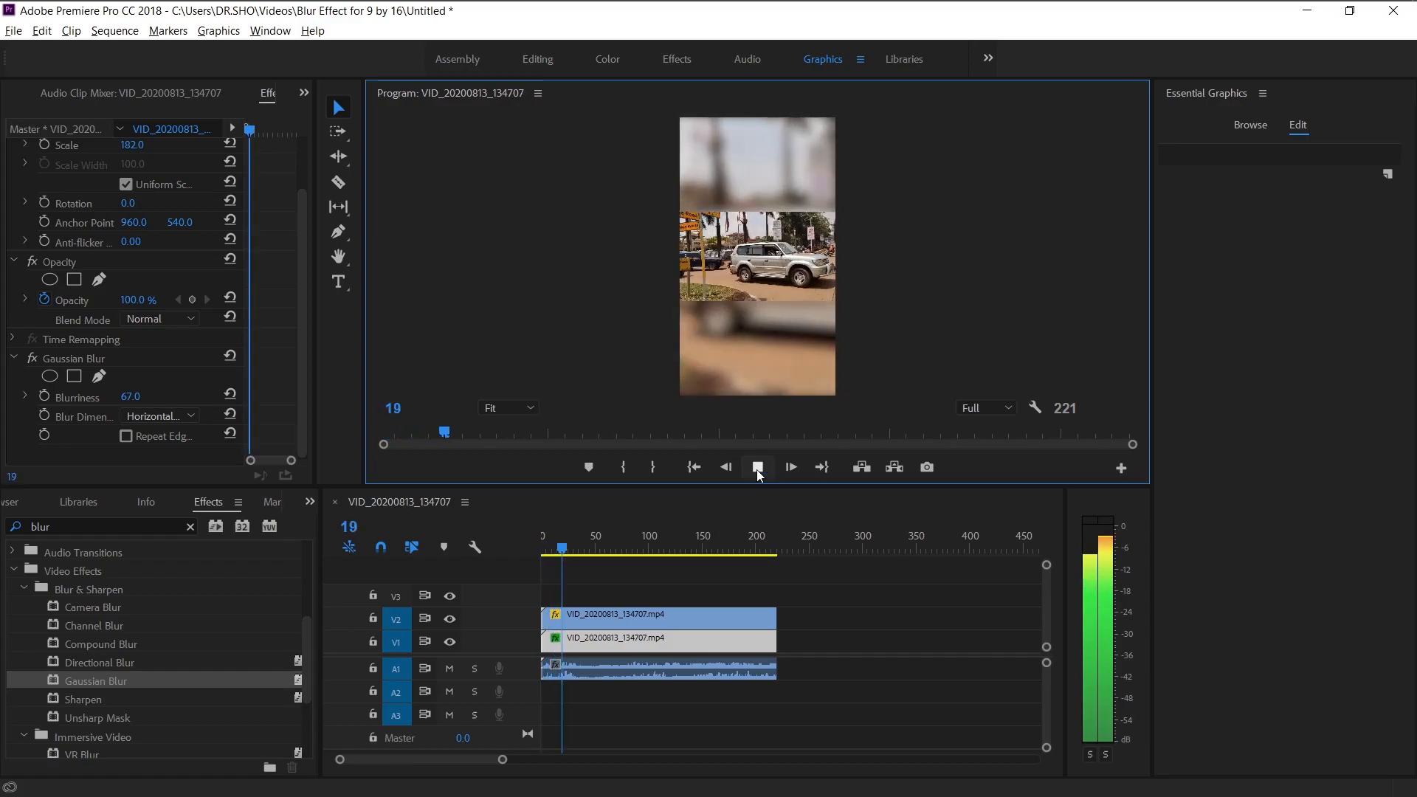
click(758, 468)
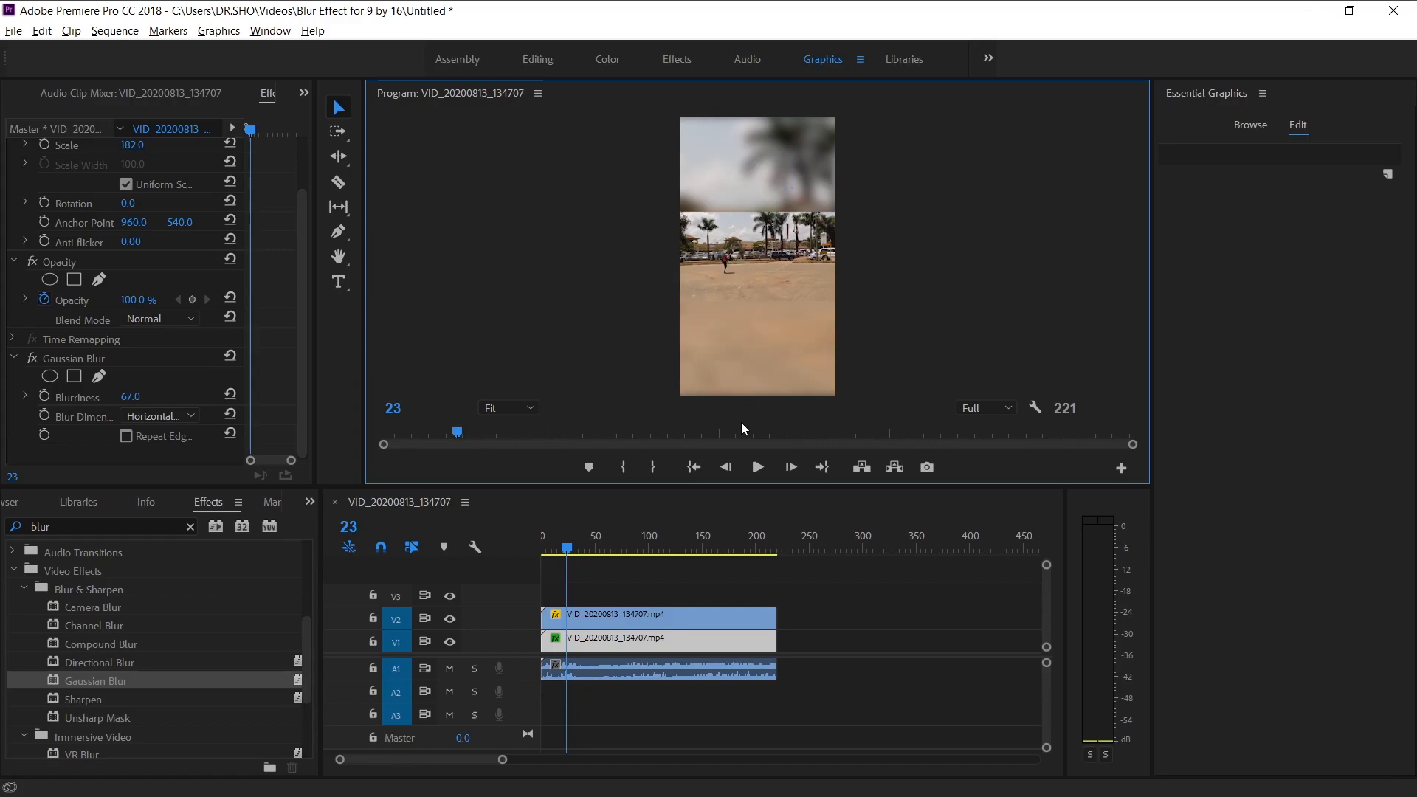
drag(567, 549, 502, 553)
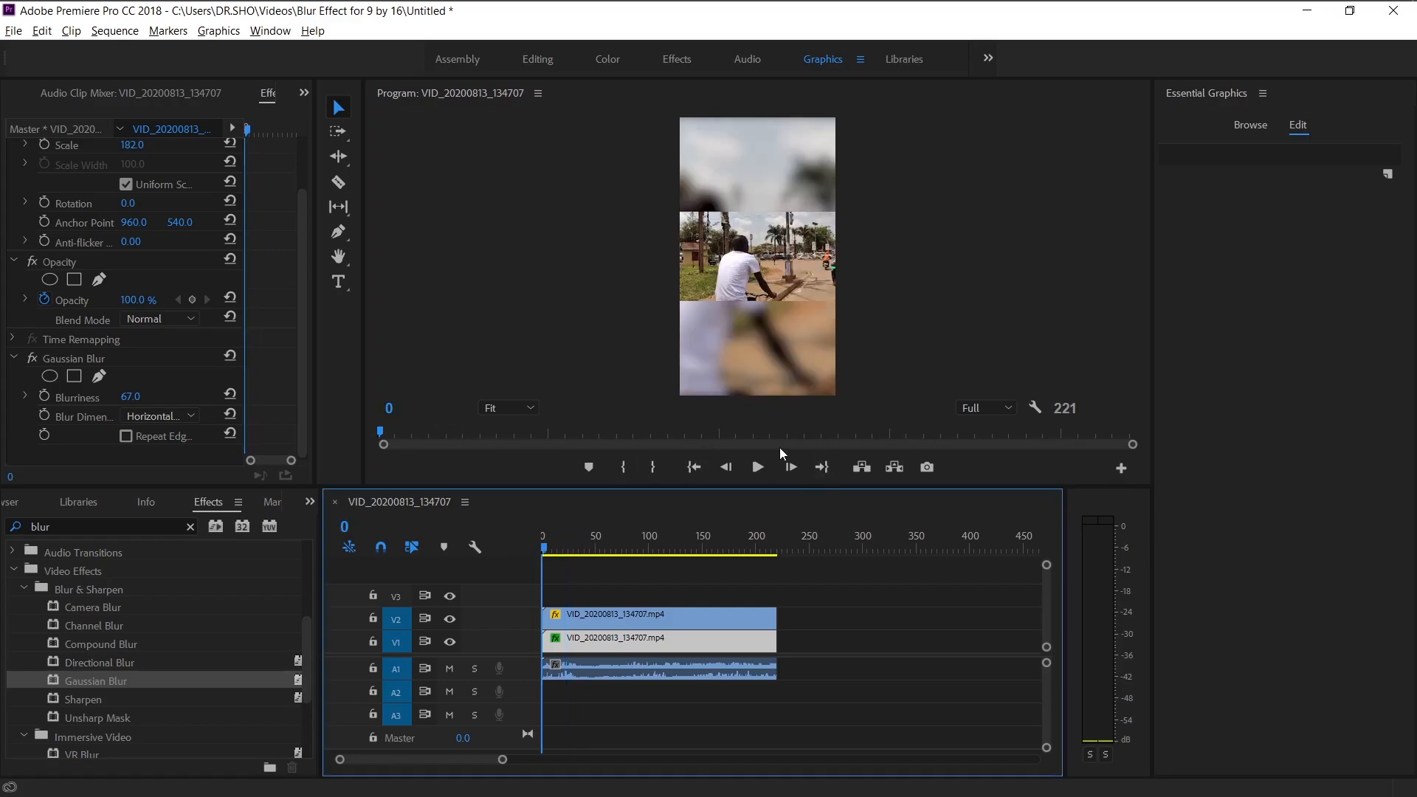
click(758, 469)
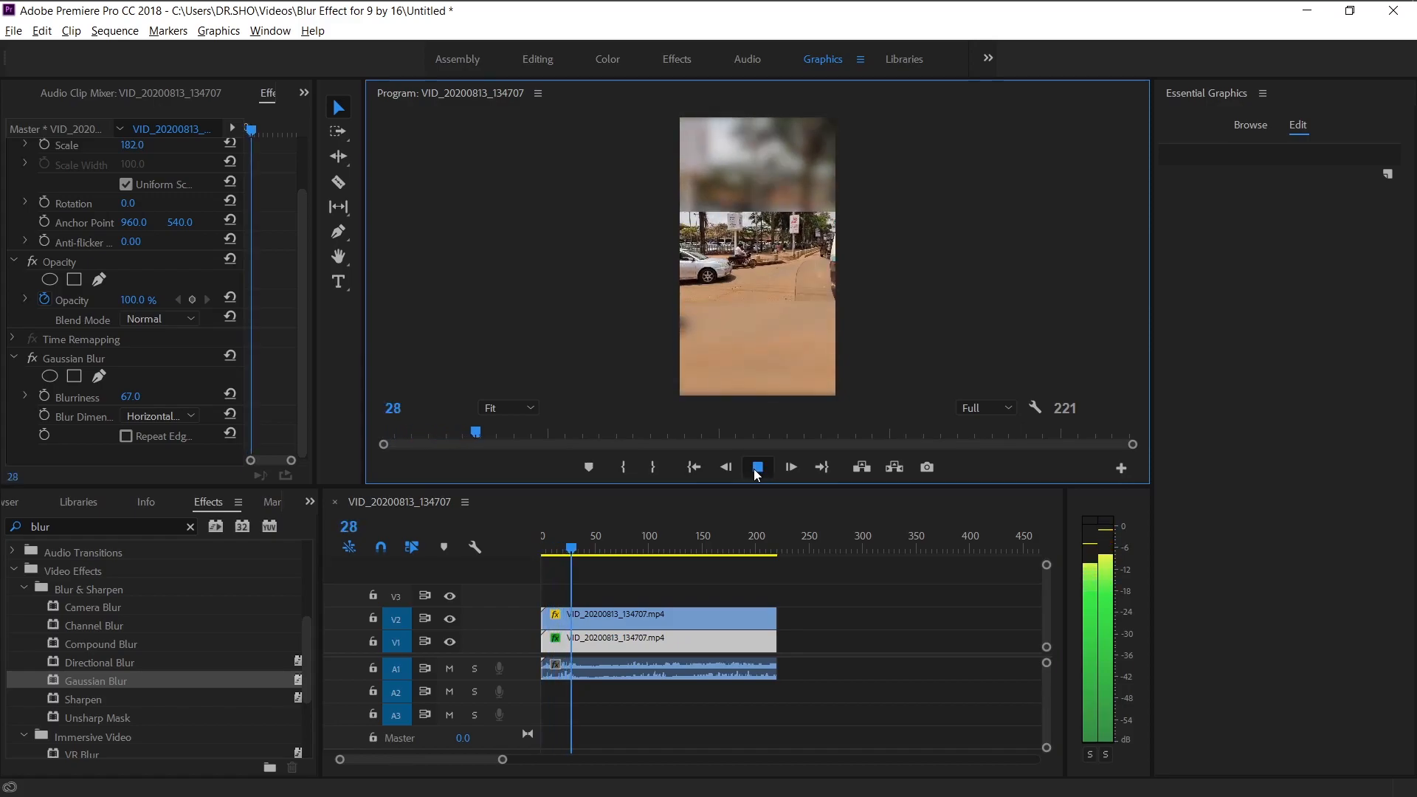
click(757, 471)
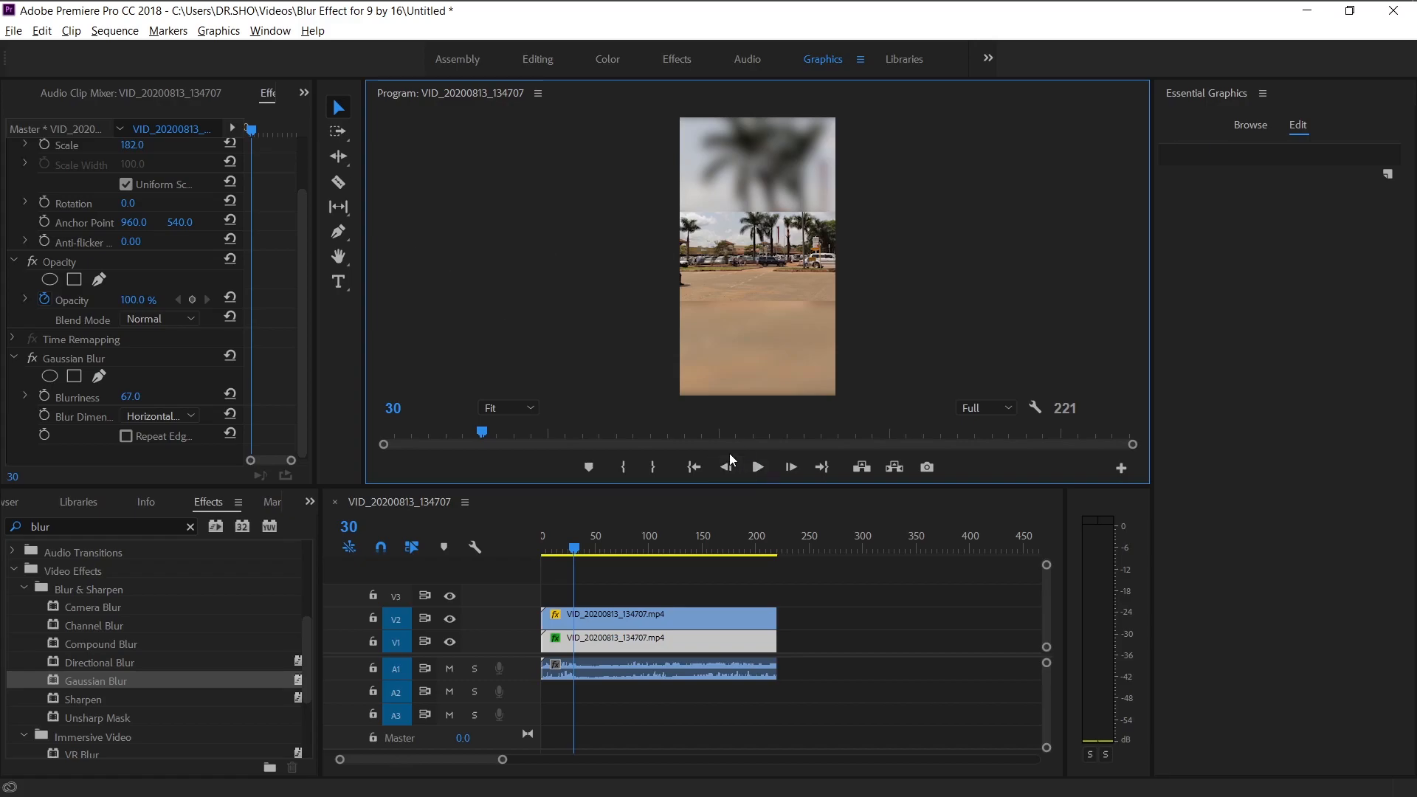
Deselect the clips and open the Export Settings dialog for media export of the sequence.
click(907, 603)
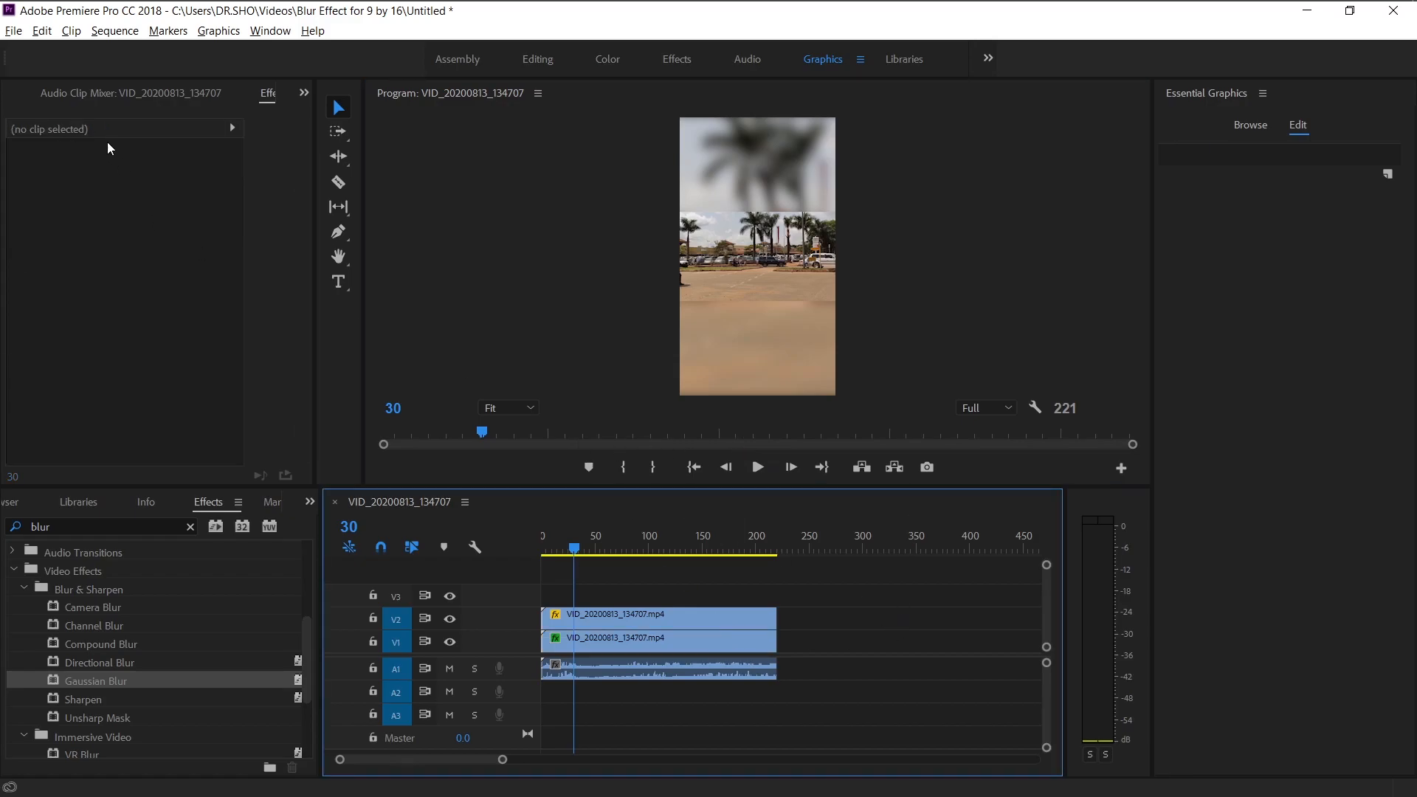
click(13, 30)
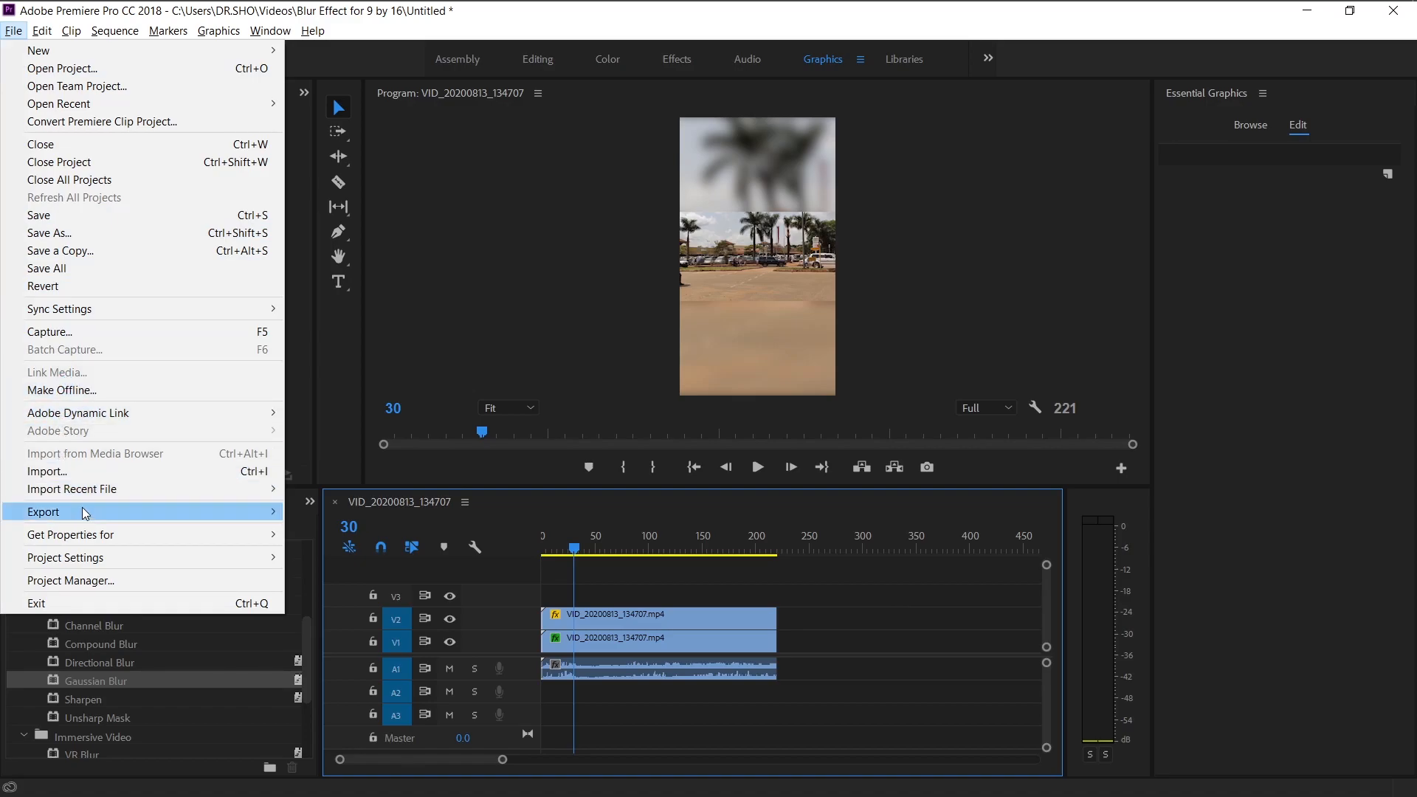
mouse_move(87, 514)
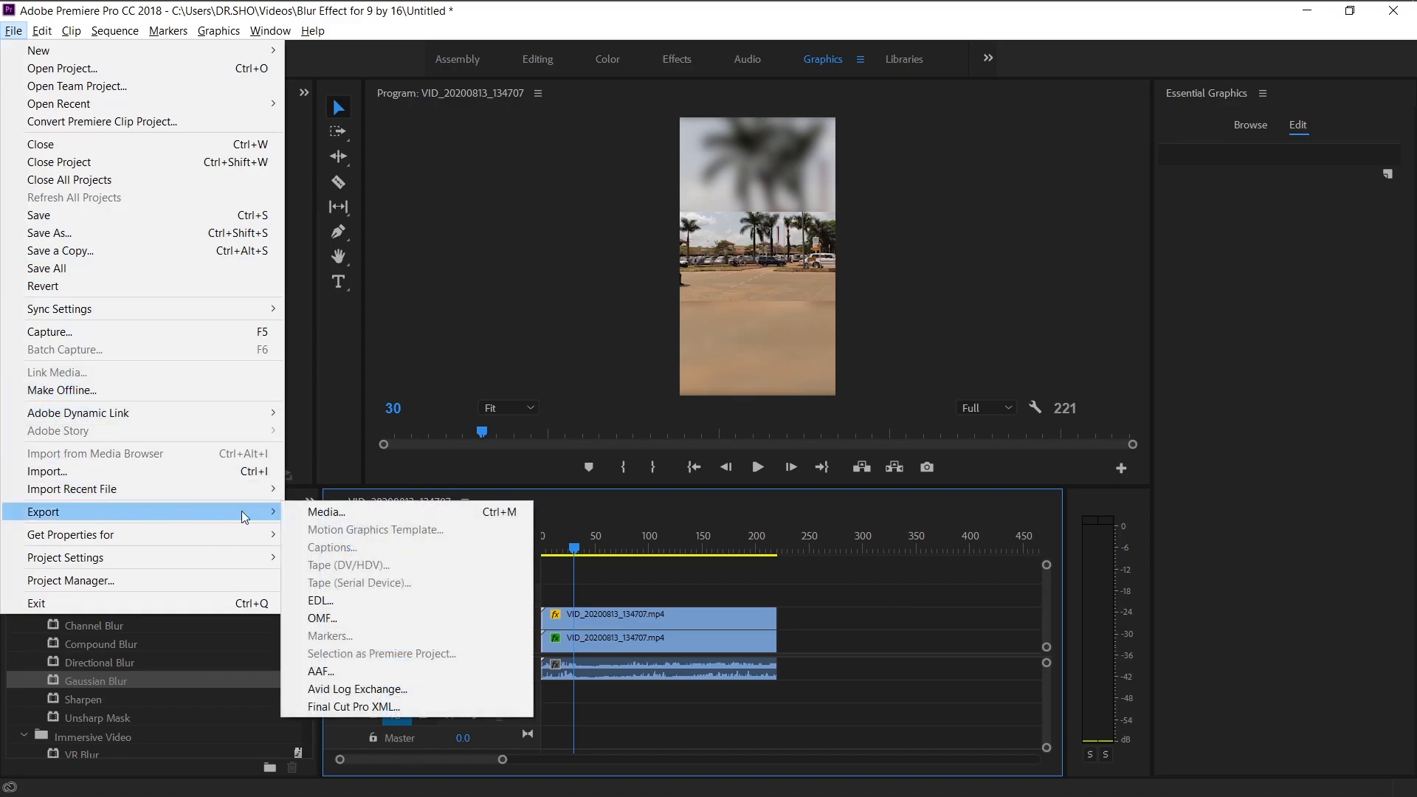
click(369, 514)
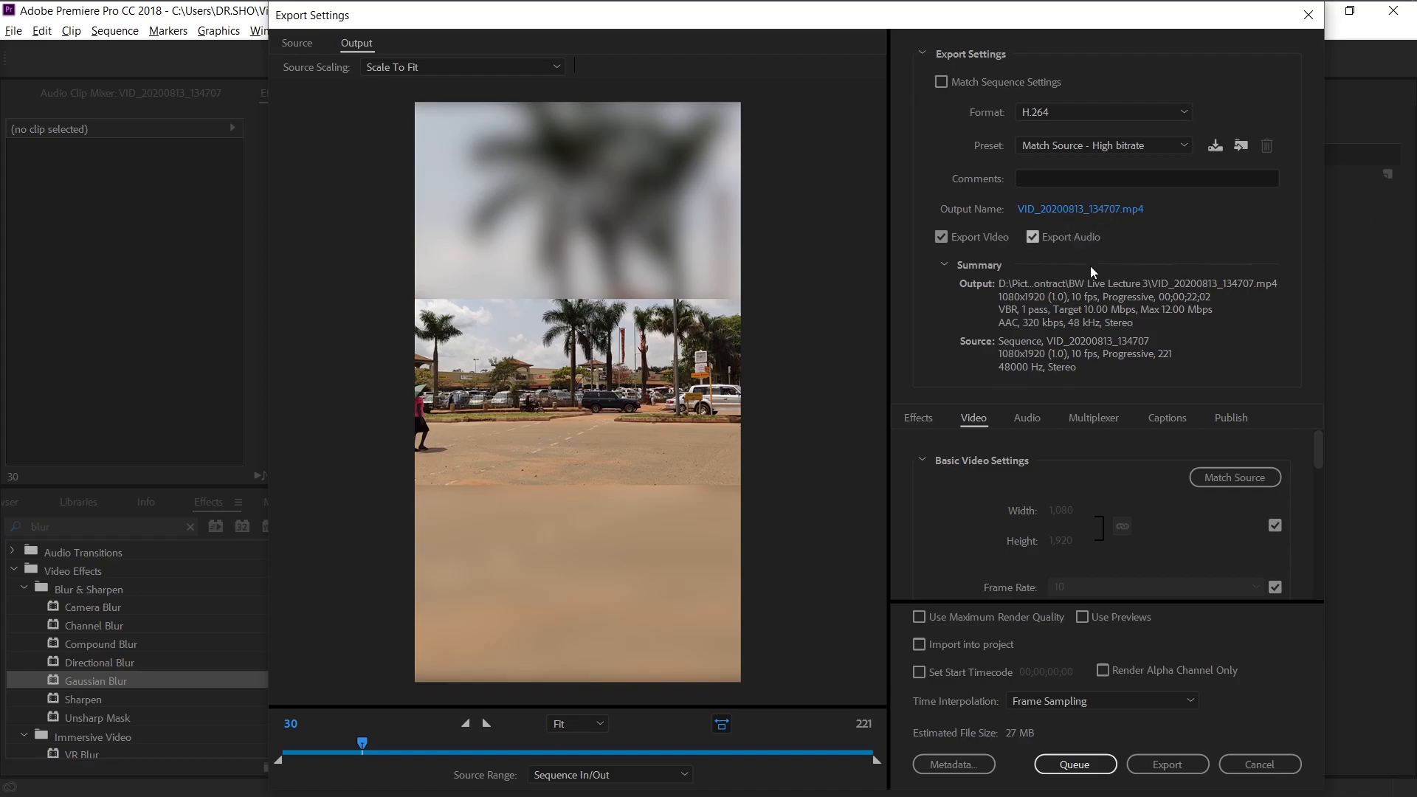
Lower the H.264 export's target bitrate to 4.64 Mbps.
click(1092, 145)
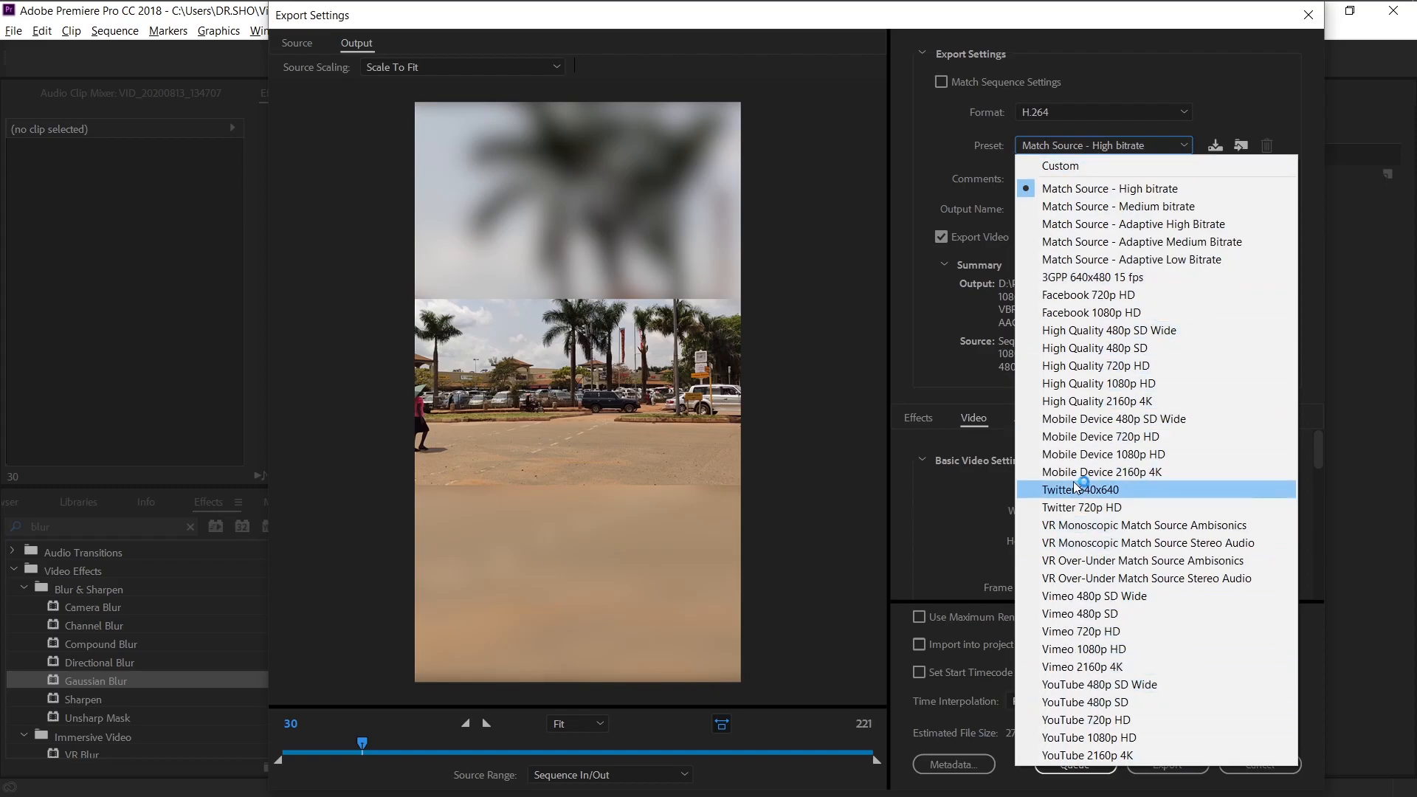
click(930, 502)
drag(1317, 451, 1318, 559)
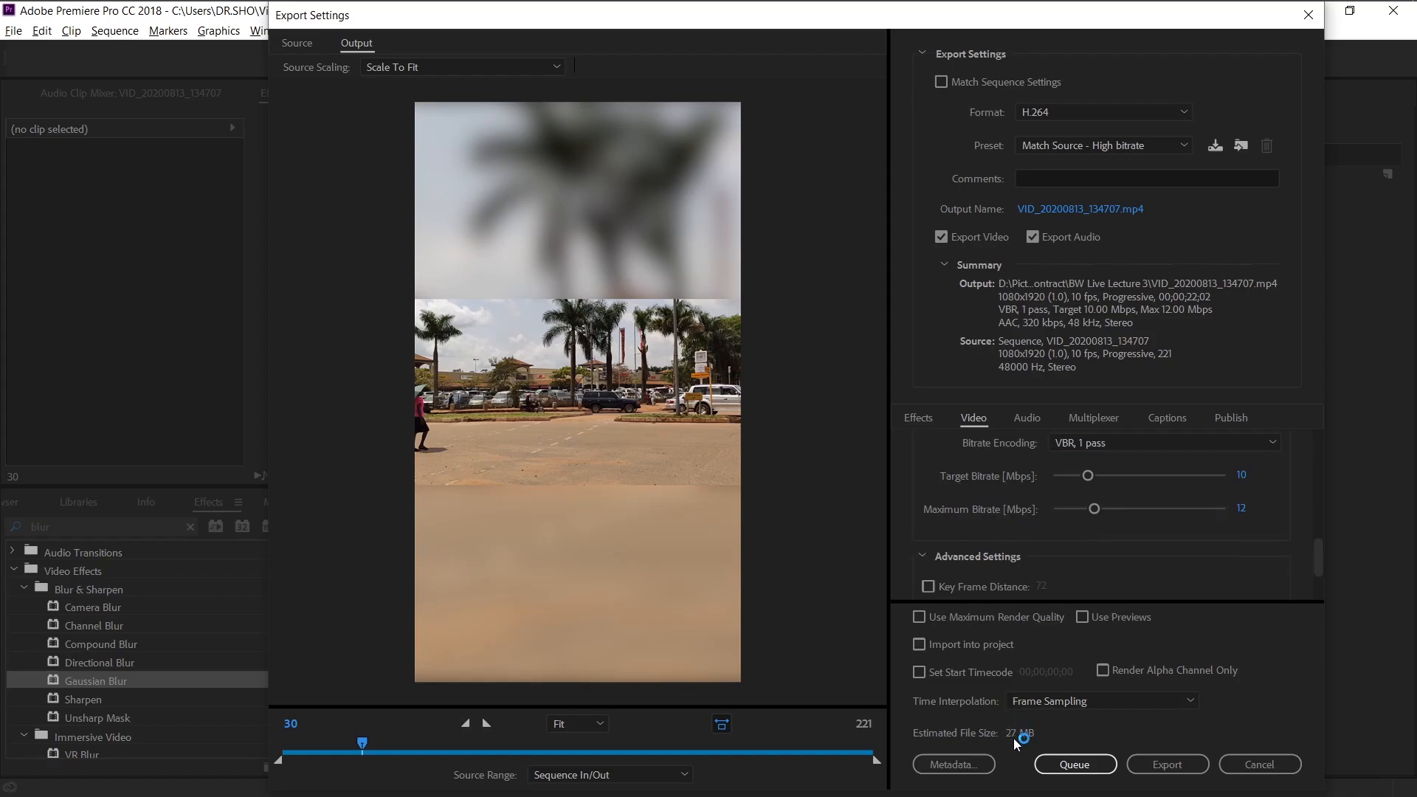
drag(1091, 481, 1070, 482)
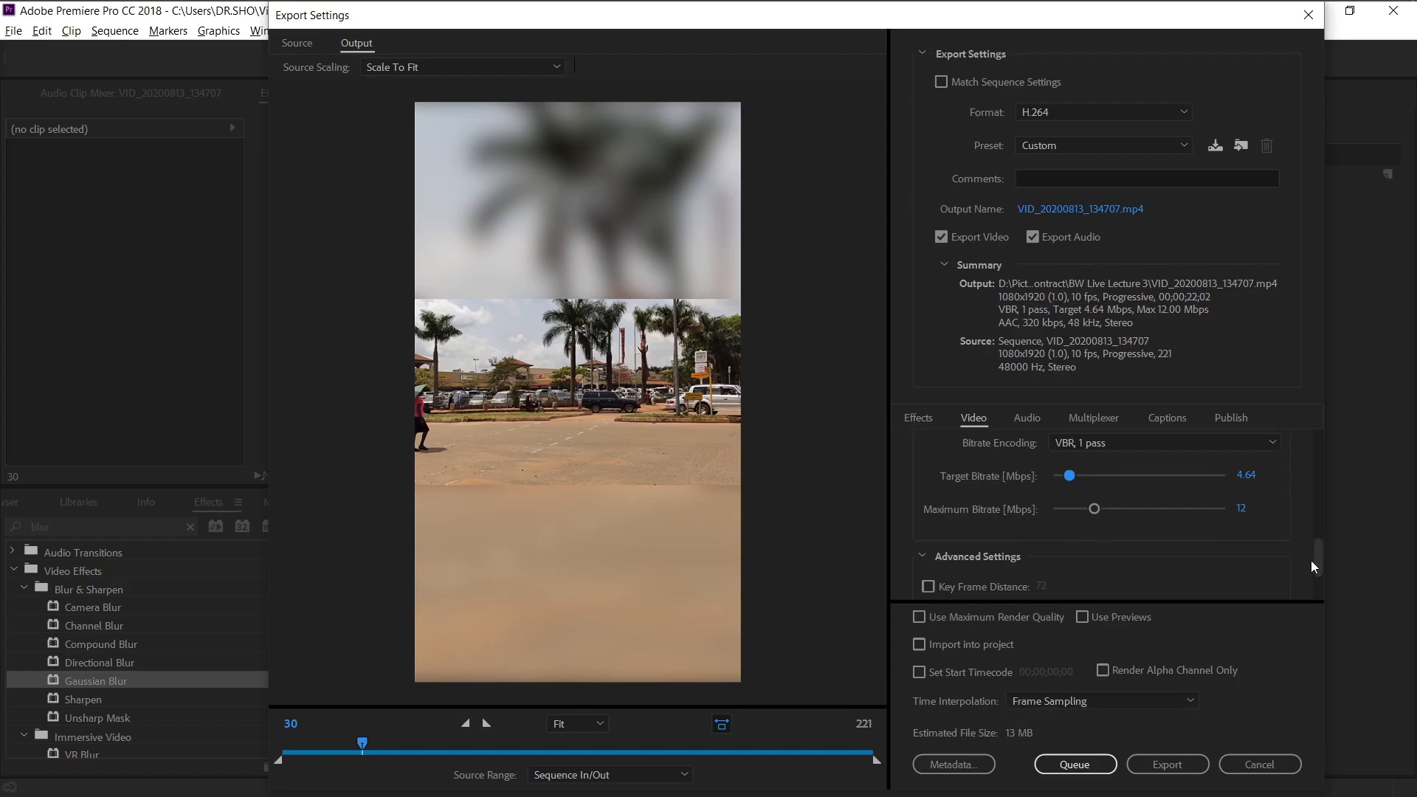
Turn off matching the source for the export frame width and height.
drag(1317, 559, 1318, 441)
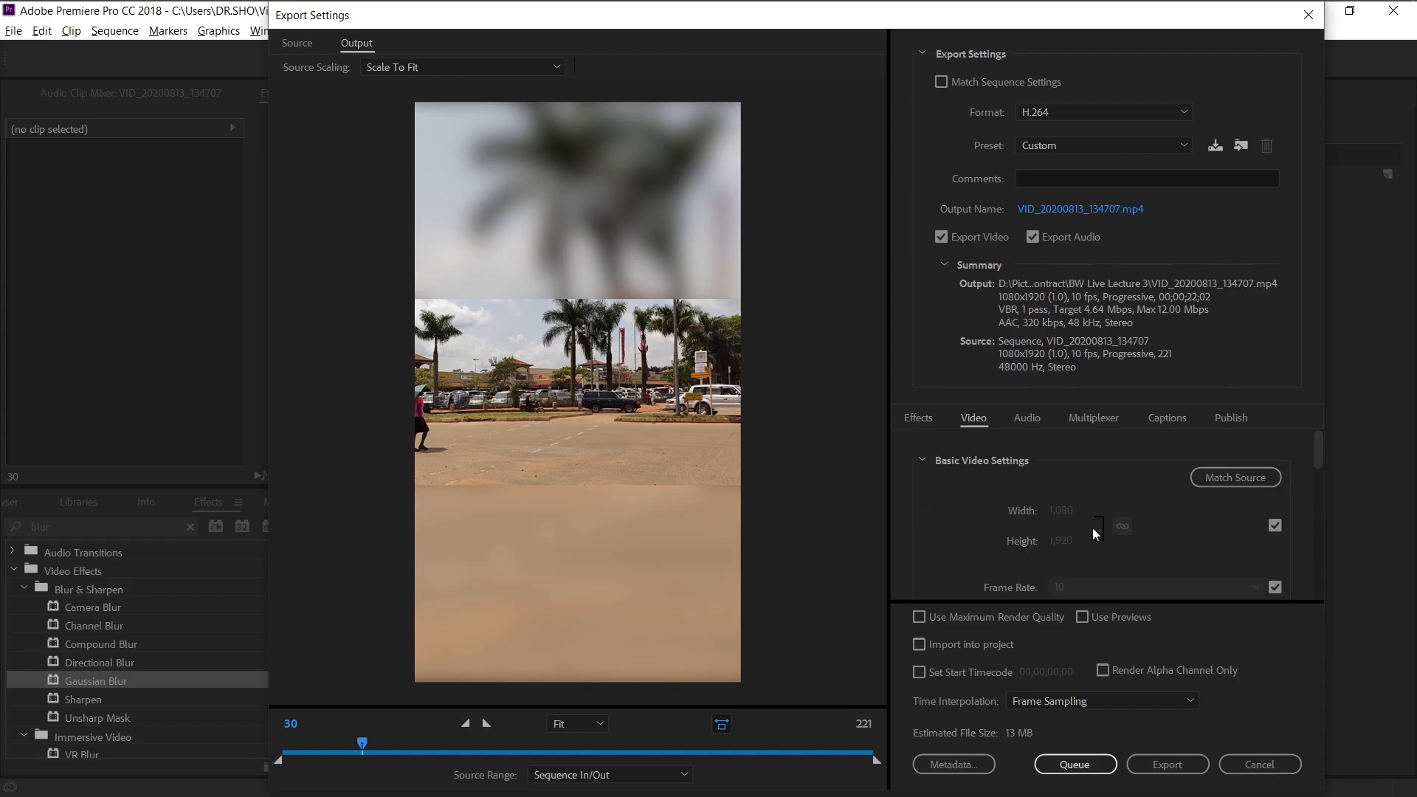
click(1276, 524)
click(1275, 526)
click(1276, 526)
Link width and height and scale the export frame size down to 640 × 1,244.
drag(1063, 510, 979, 511)
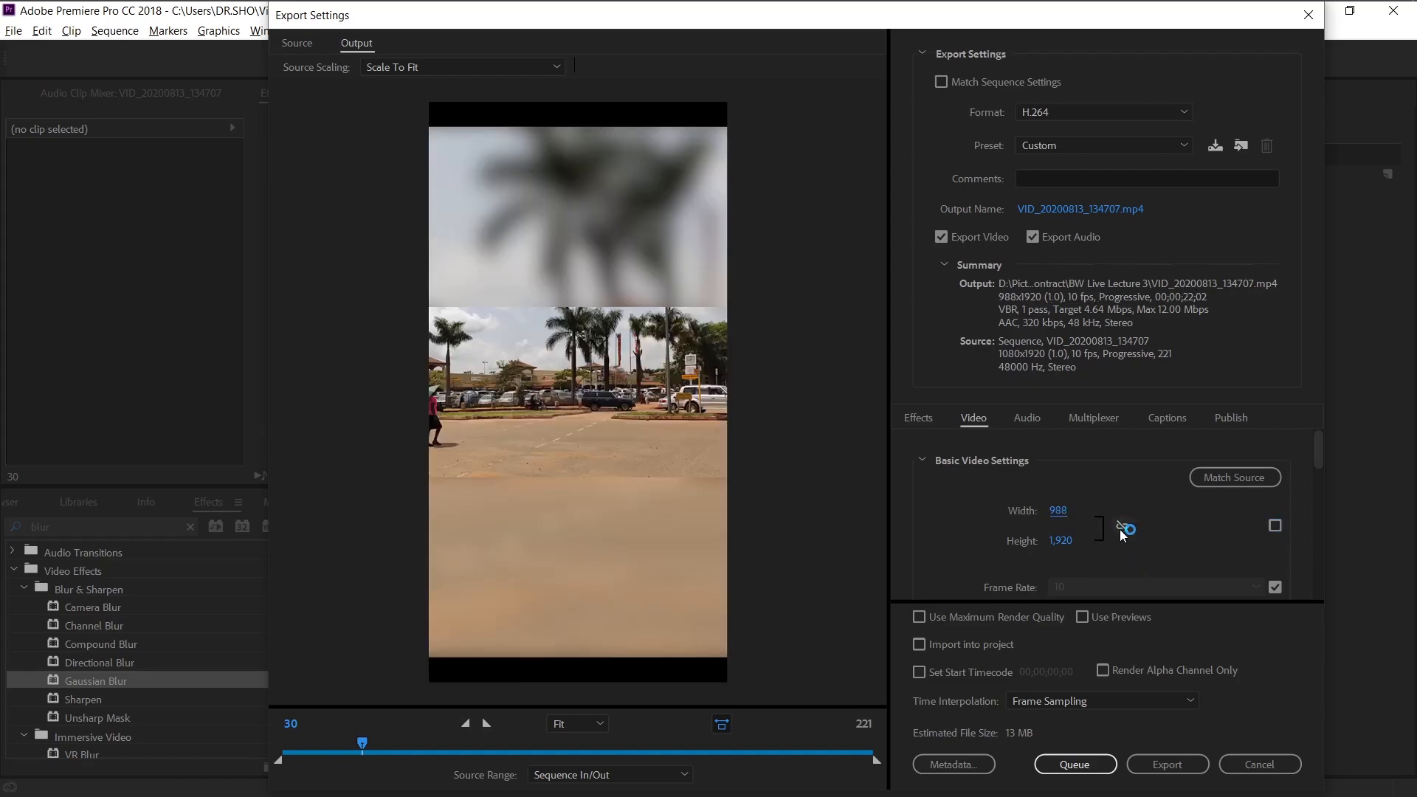
click(1123, 527)
drag(1058, 511, 957, 512)
drag(1060, 512, 922, 512)
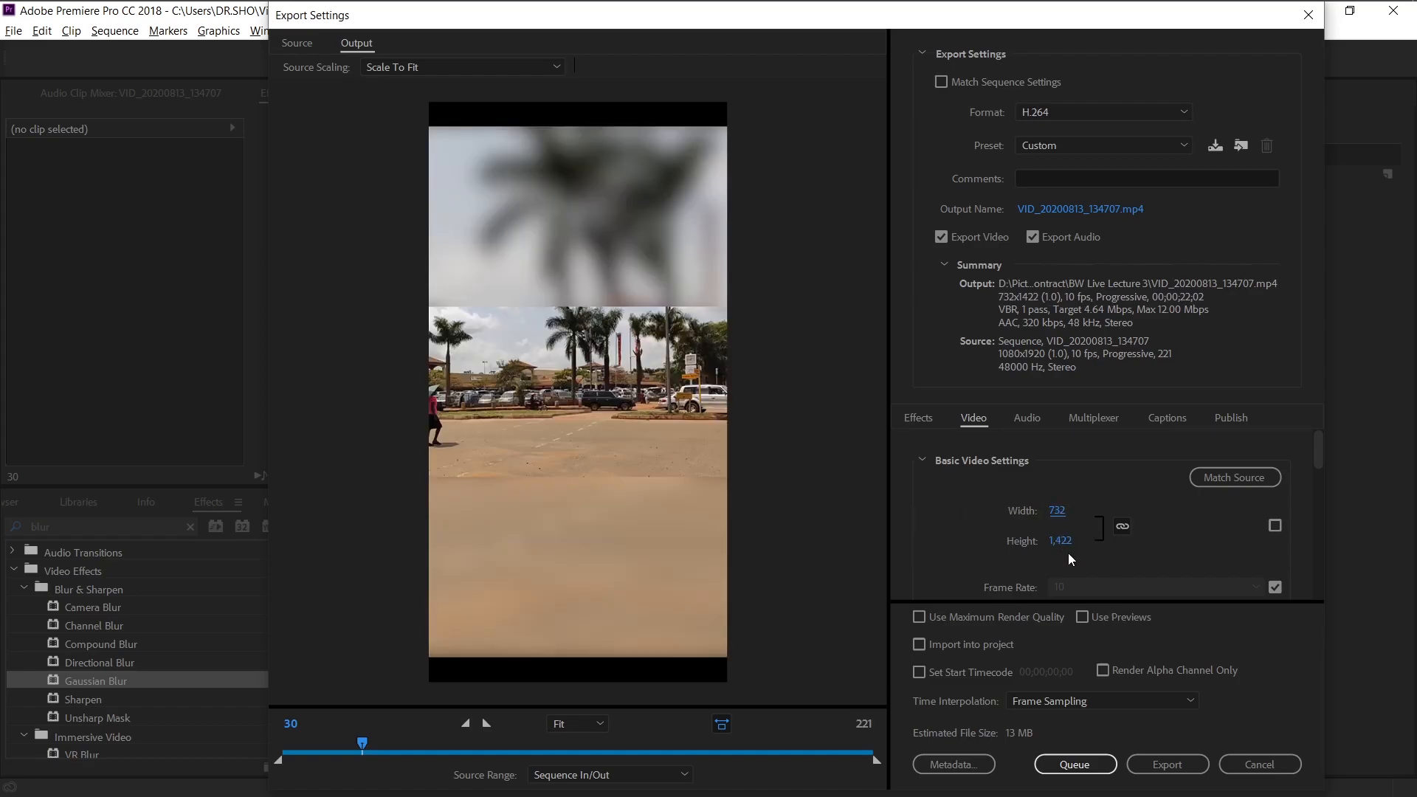
drag(1059, 512, 974, 512)
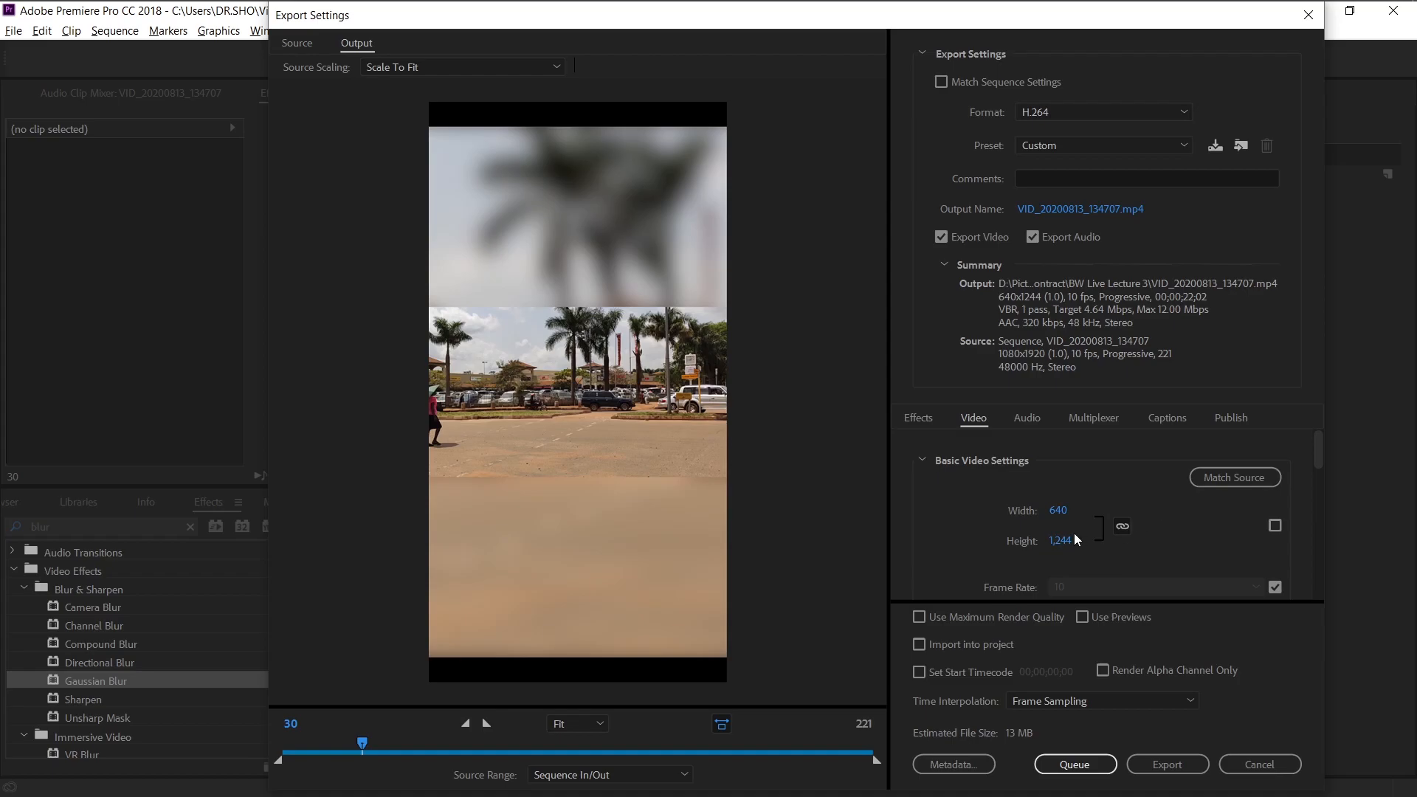
Lower the target bitrate to 1.22 Mbps and start the export.
mouse_move(1315, 453)
mouse_down()
mouse_move(1322, 579)
mouse_move(1320, 449)
mouse_up()
mouse_move(1321, 451)
mouse_down()
mouse_move(1322, 560)
mouse_move(1325, 453)
mouse_up()
drag(1319, 452, 1198, 573)
drag(1318, 570, 1314, 531)
drag(1065, 549, 1052, 559)
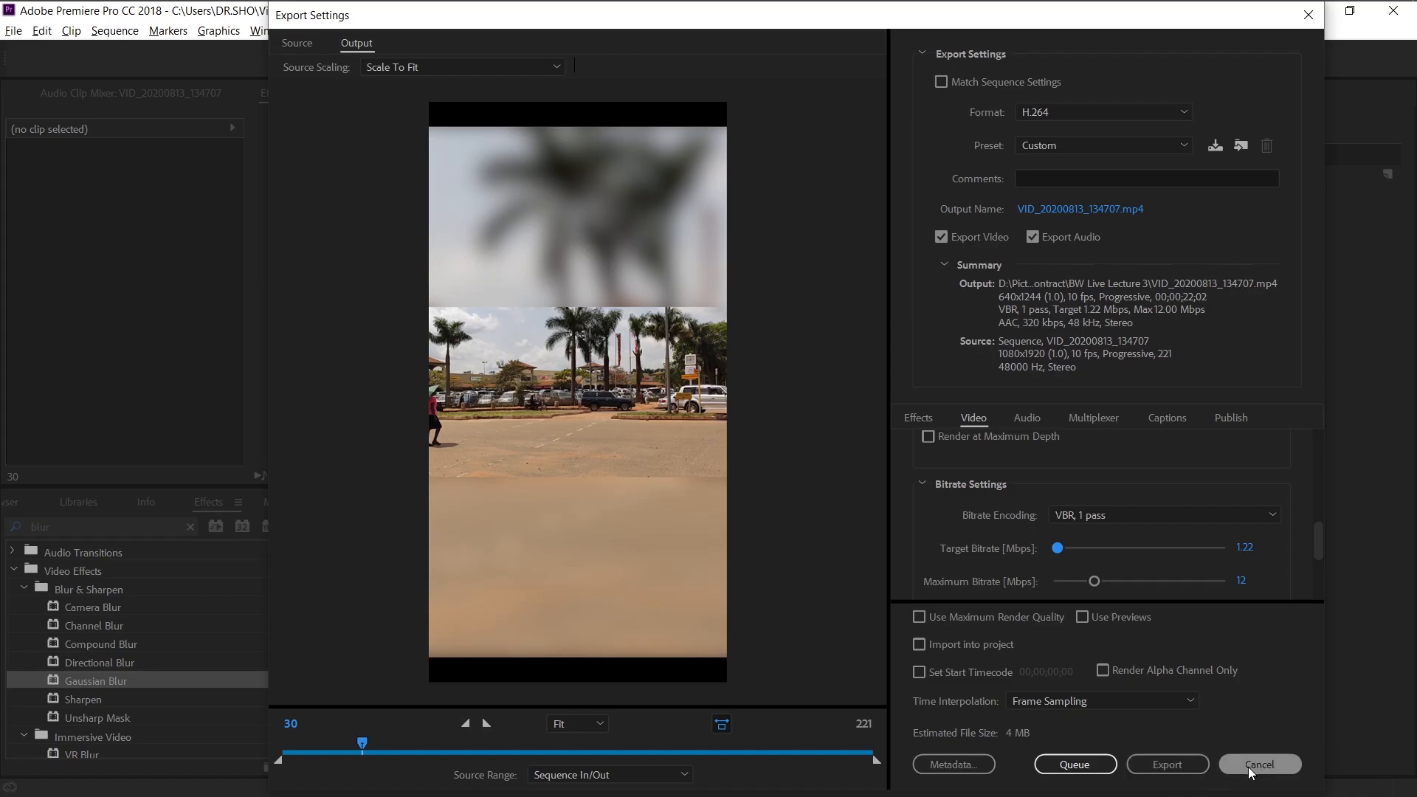
click(1141, 759)
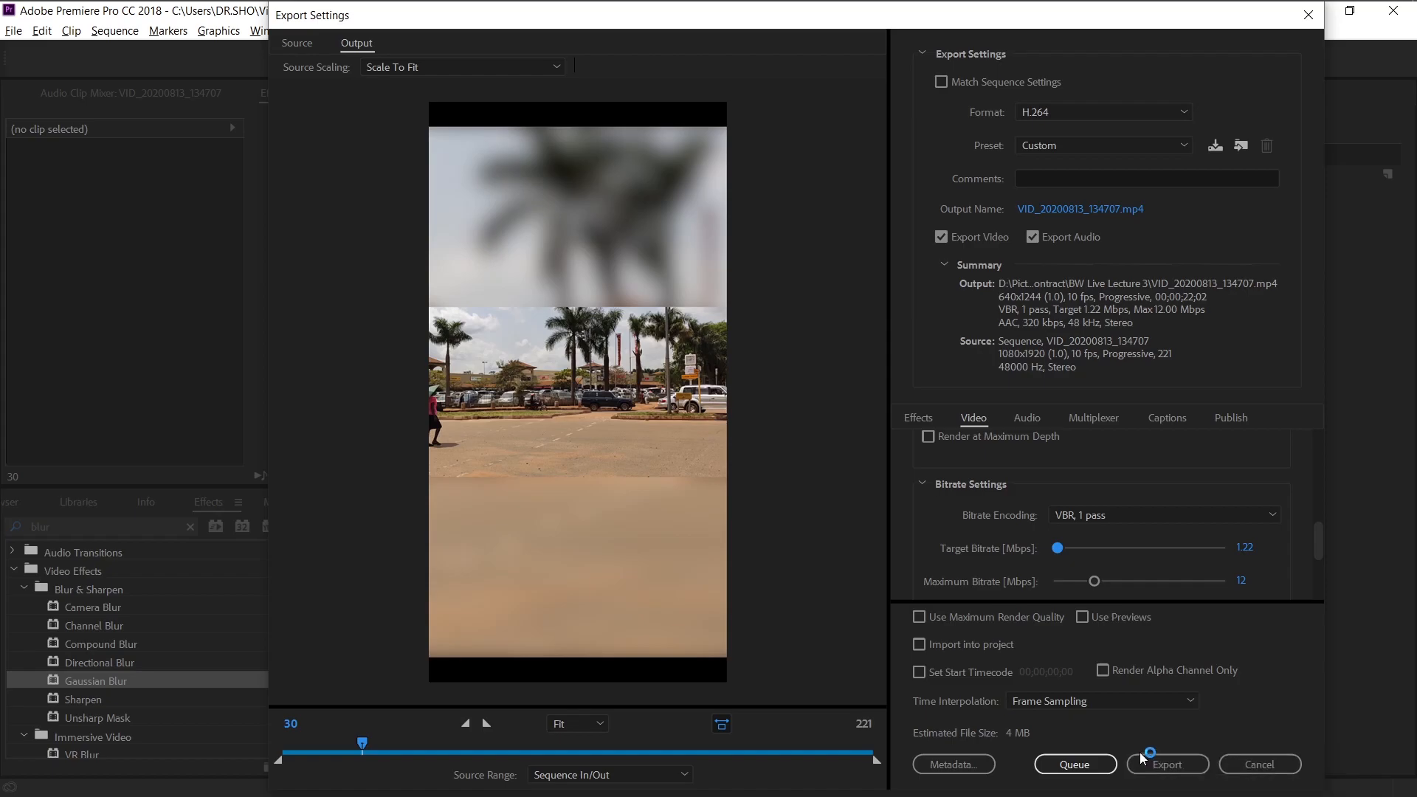